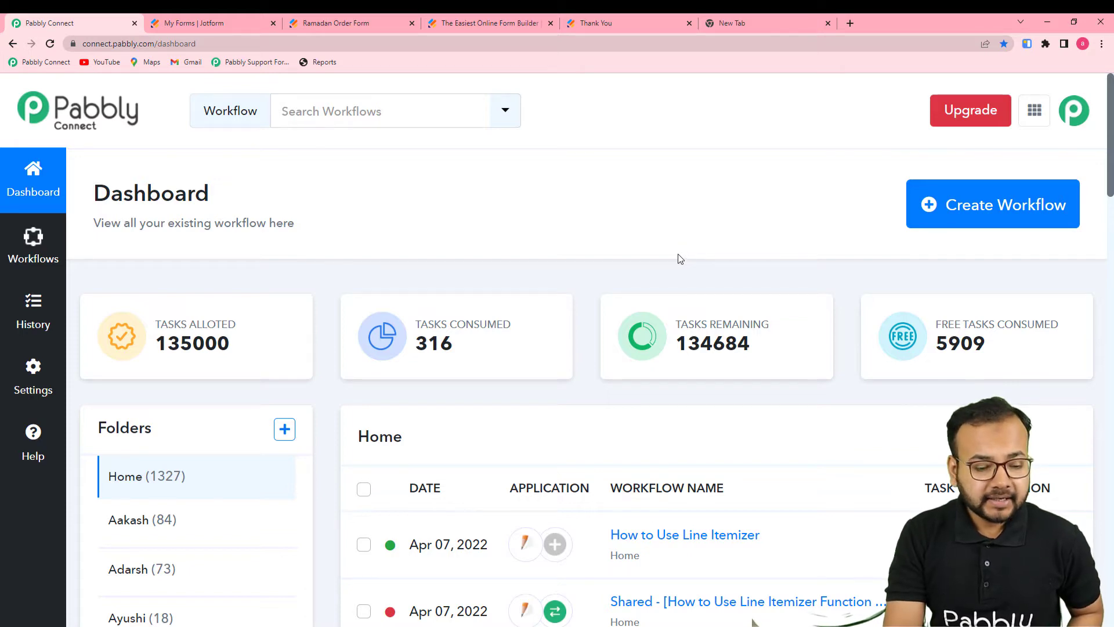
Open the 'How to Use Line Itemizer' workflow from the dashboard's workflow list
{"action": "scroll", "coordinate": [695, 542], "scroll_direction": "down", "scroll_amount": 3}
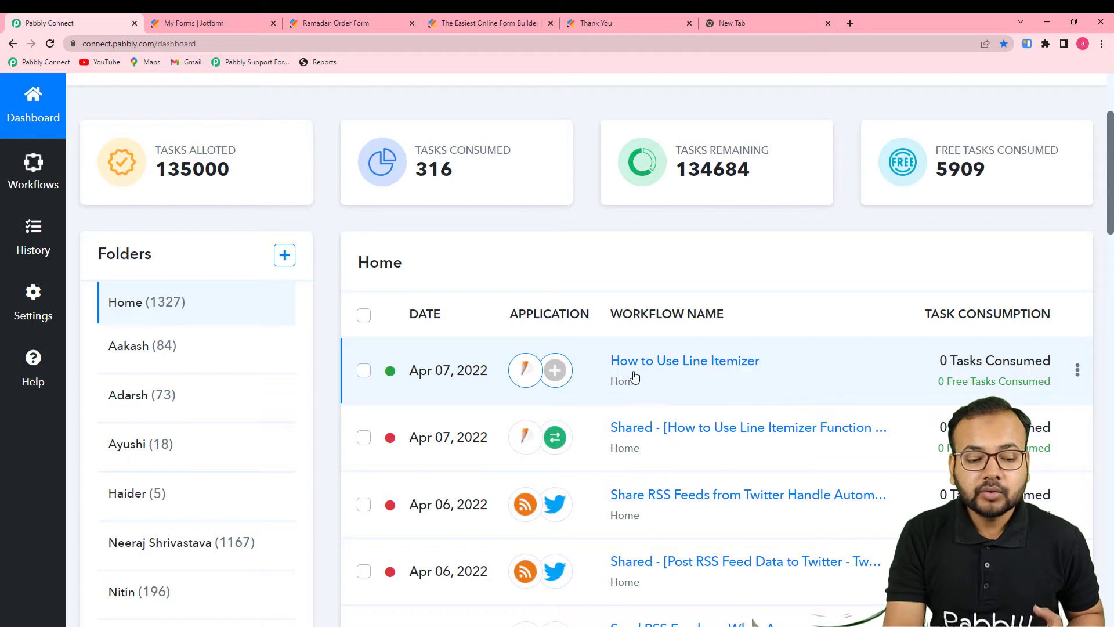
{"action": "left_click", "coordinate": [709, 365]}
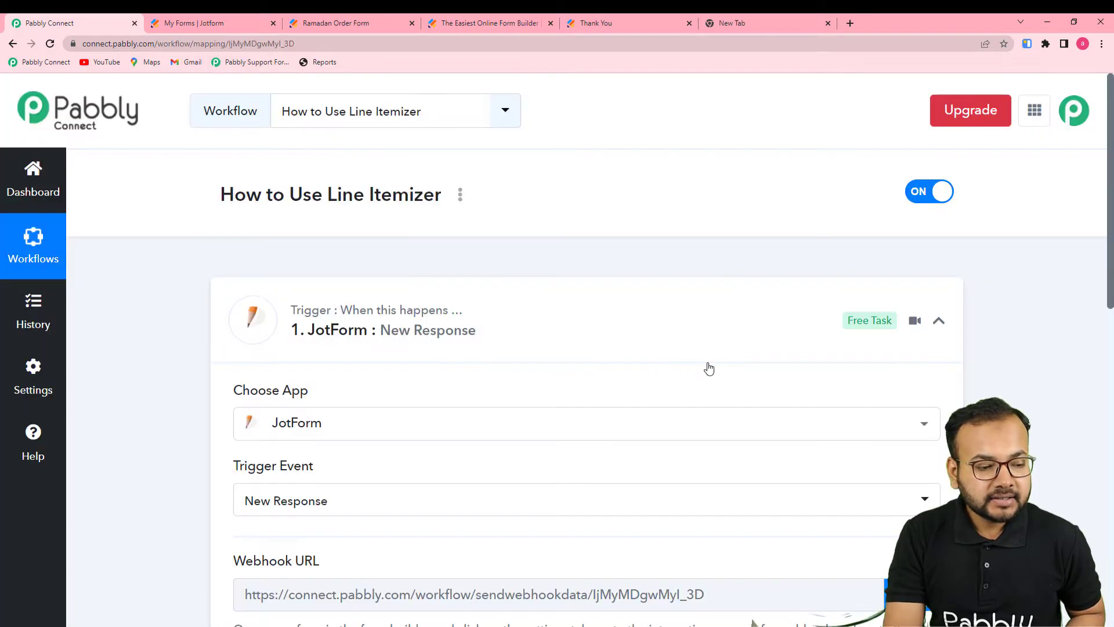
Expand the trigger's Response Received data to review its fields, then switch to the Ramadan Order Form
{"action": "scroll", "coordinate": [709, 368], "scroll_direction": "down", "scroll_amount": 1}
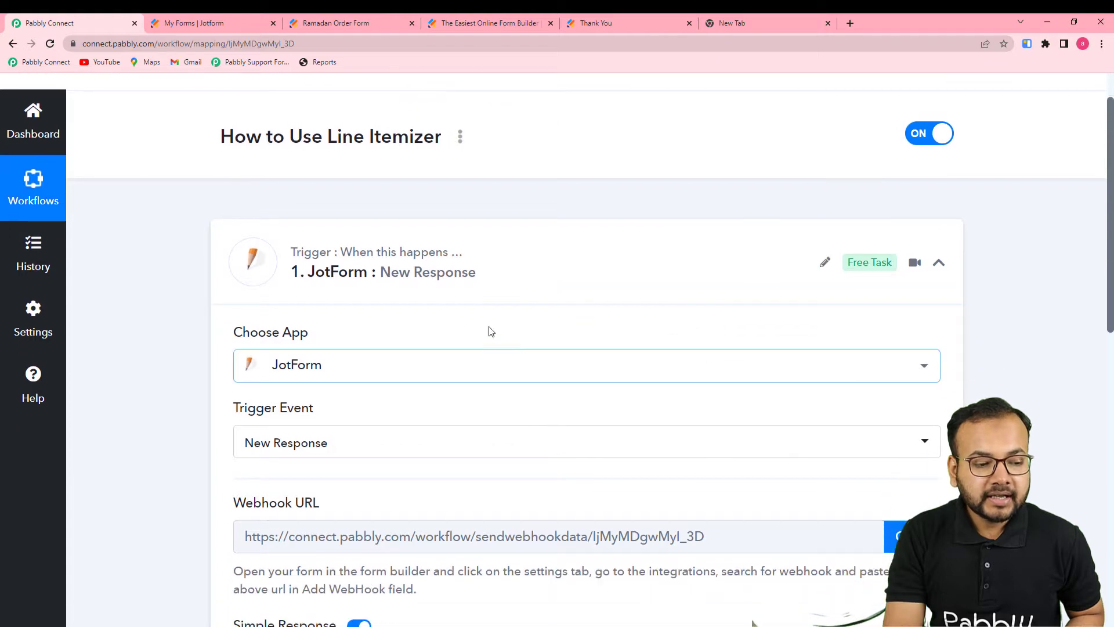
{"action": "scroll", "coordinate": [450, 304], "scroll_direction": "down", "scroll_amount": 1}
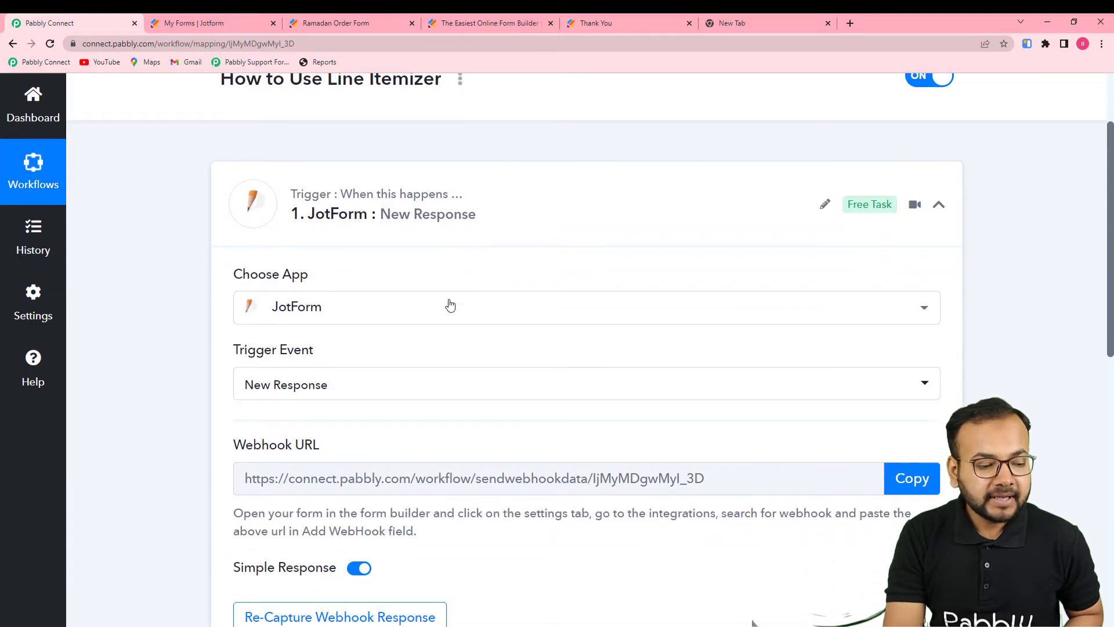
{"action": "scroll", "coordinate": [455, 328], "scroll_direction": "down", "scroll_amount": 3}
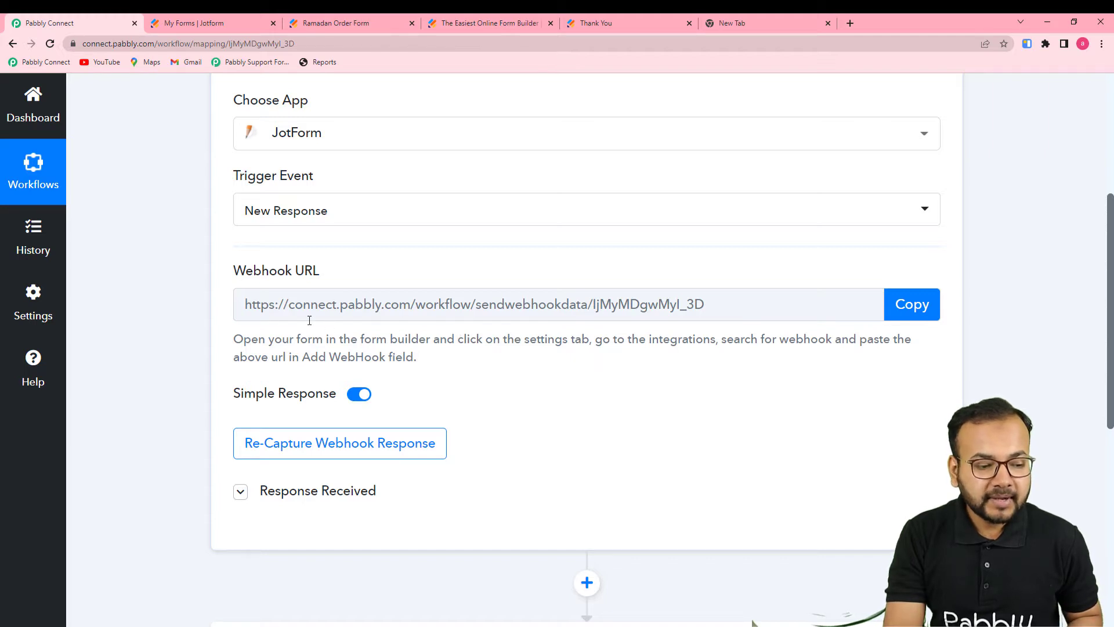
{"action": "scroll", "coordinate": [494, 366], "scroll_direction": "down", "scroll_amount": 3}
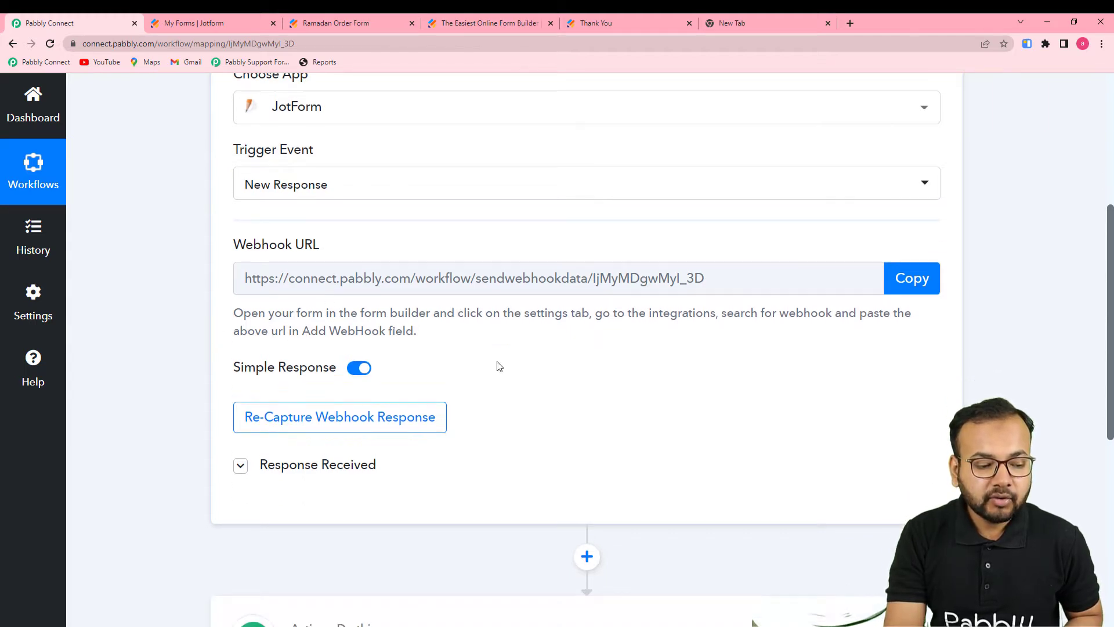
{"action": "left_click", "coordinate": [319, 323]}
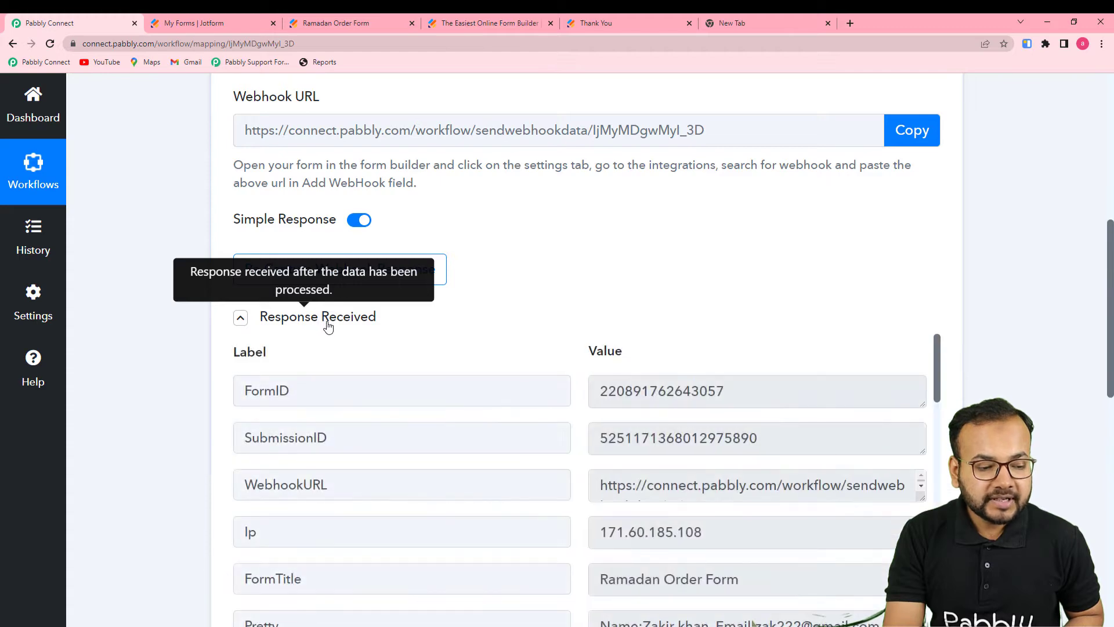
{"action": "scroll", "coordinate": [326, 435], "scroll_direction": "down", "scroll_amount": 2}
{"action": "scroll", "coordinate": [165, 406], "scroll_direction": "down", "scroll_amount": 2}
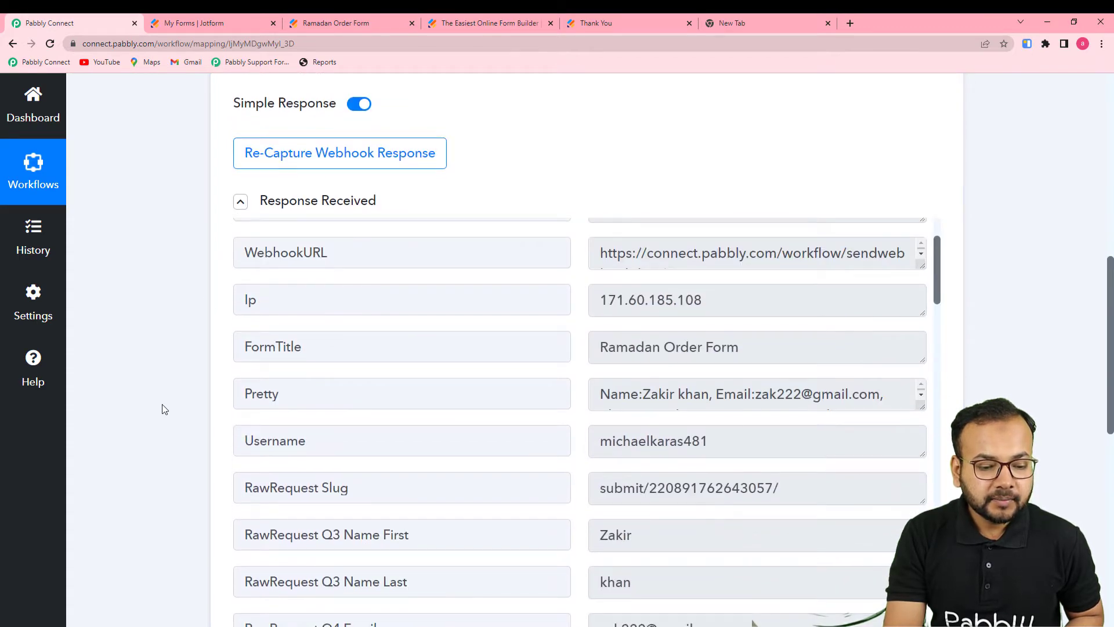
{"action": "scroll", "coordinate": [186, 412], "scroll_direction": "up", "scroll_amount": 3}
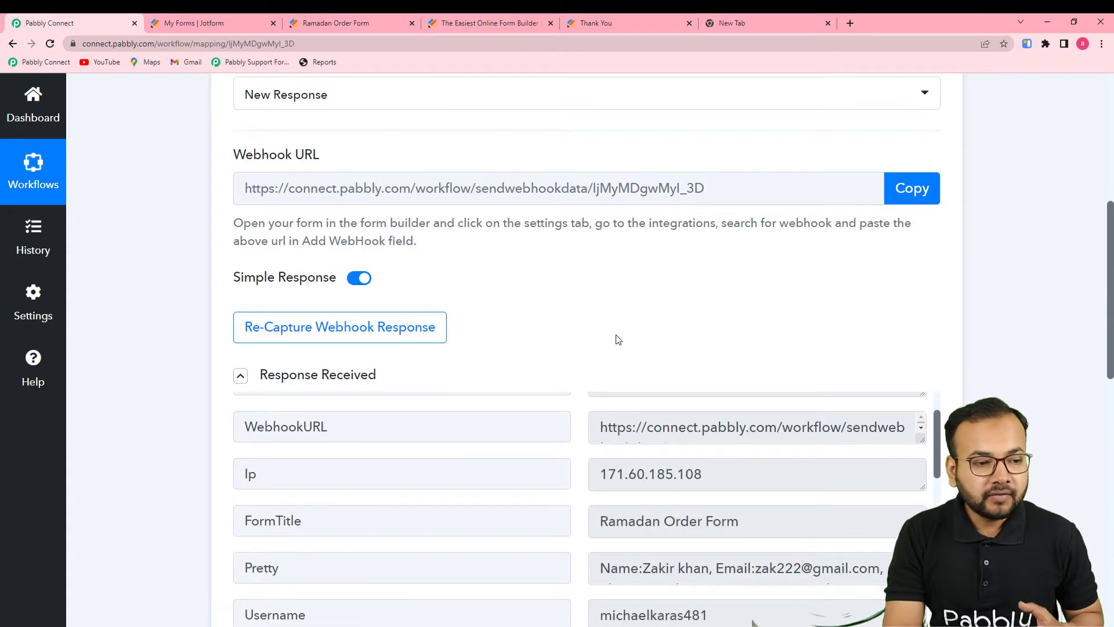
{"action": "left_click", "coordinate": [349, 24]}
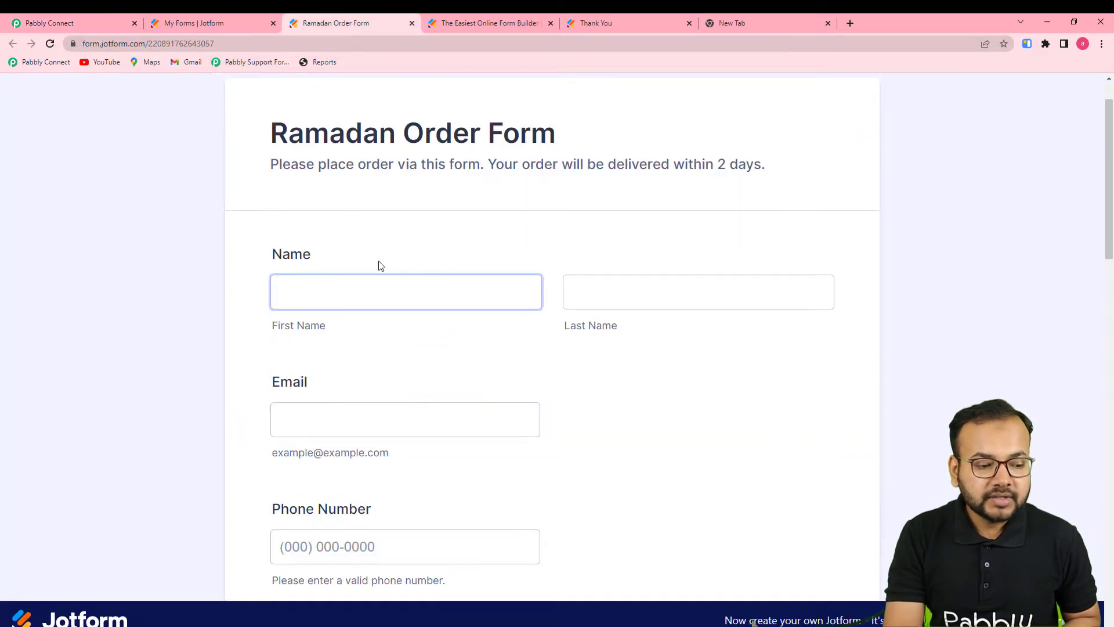
Review the Ramadan Order Form down to My Products, total and Submit, then return to Pabbly Connect
{"action": "scroll", "coordinate": [388, 277], "scroll_direction": "down", "scroll_amount": 2}
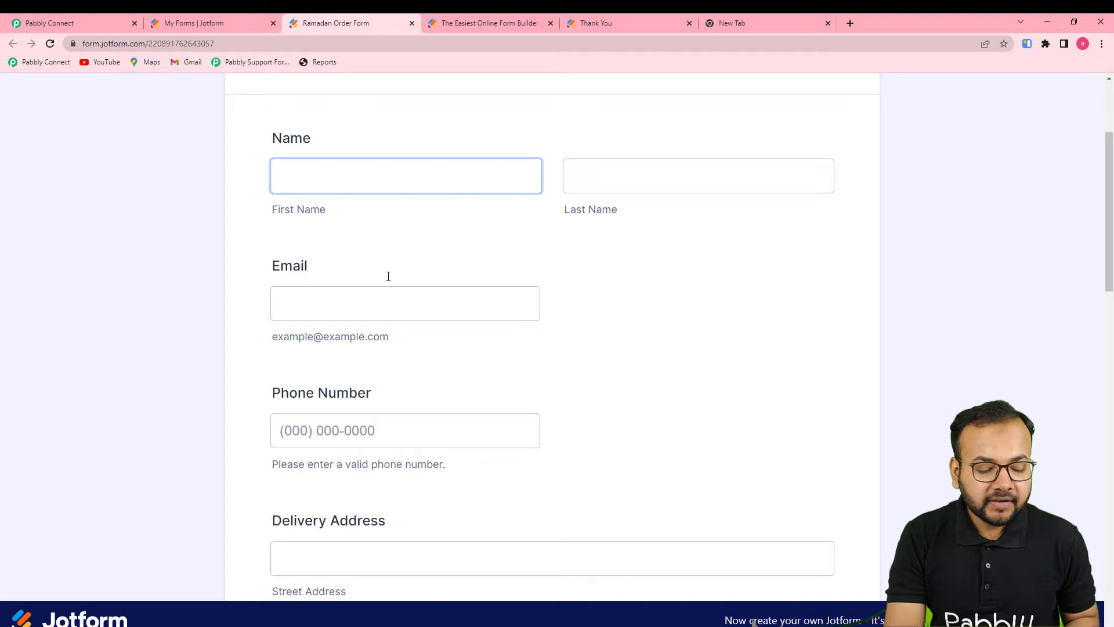
{"action": "scroll", "coordinate": [388, 276], "scroll_direction": "down", "scroll_amount": 11}
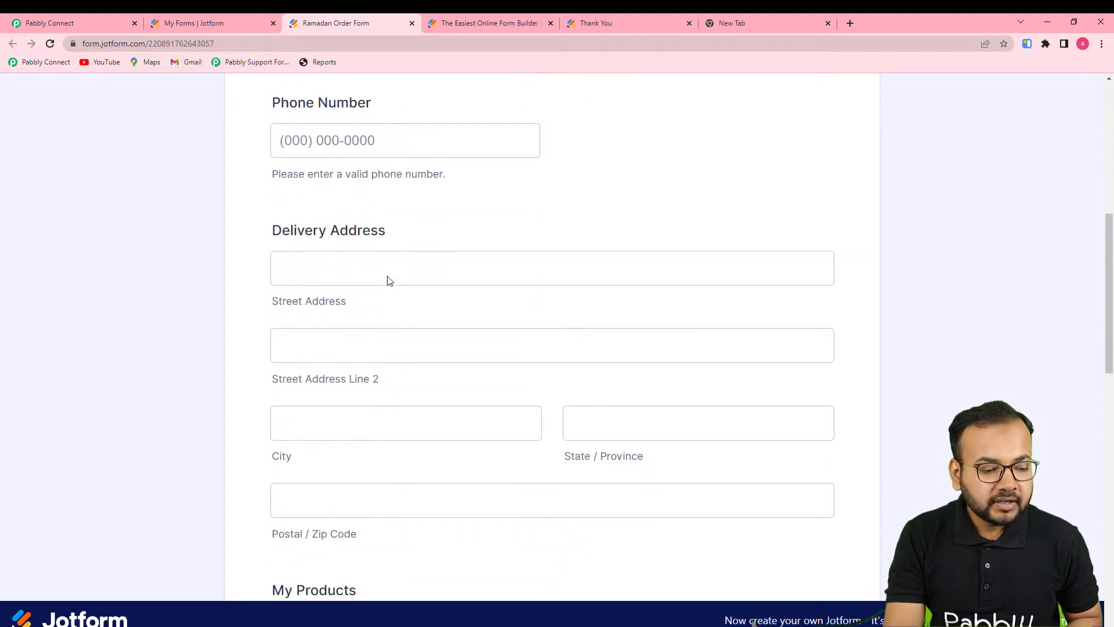
{"action": "scroll", "coordinate": [389, 284], "scroll_direction": "down", "scroll_amount": 2}
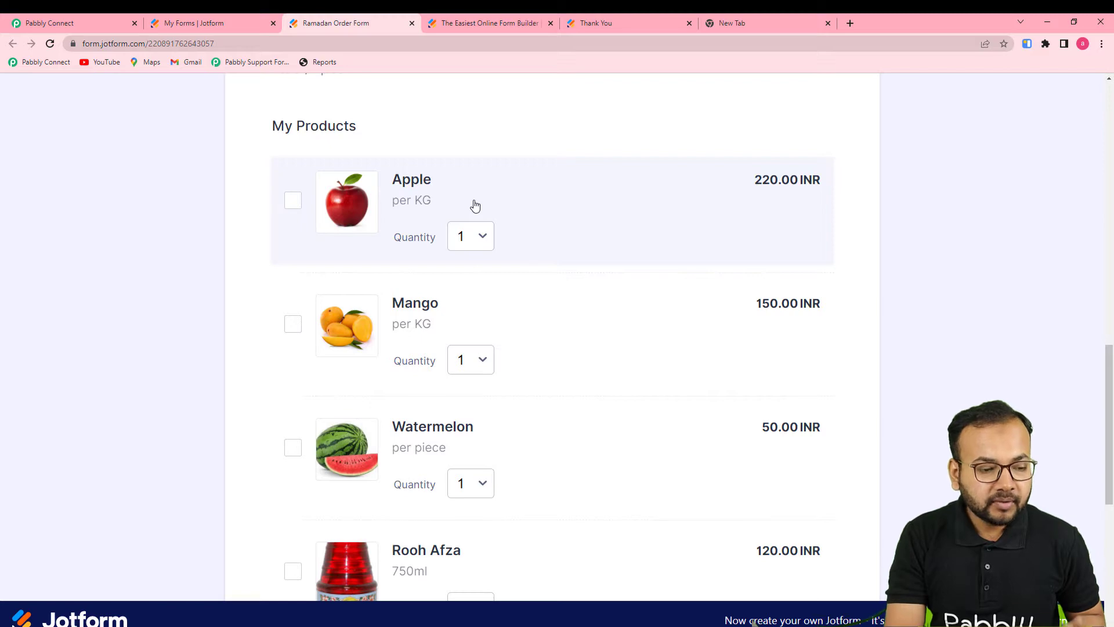
{"action": "scroll", "coordinate": [256, 295], "scroll_direction": "down", "scroll_amount": 3}
{"action": "scroll", "coordinate": [256, 299], "scroll_direction": "down", "scroll_amount": 2}
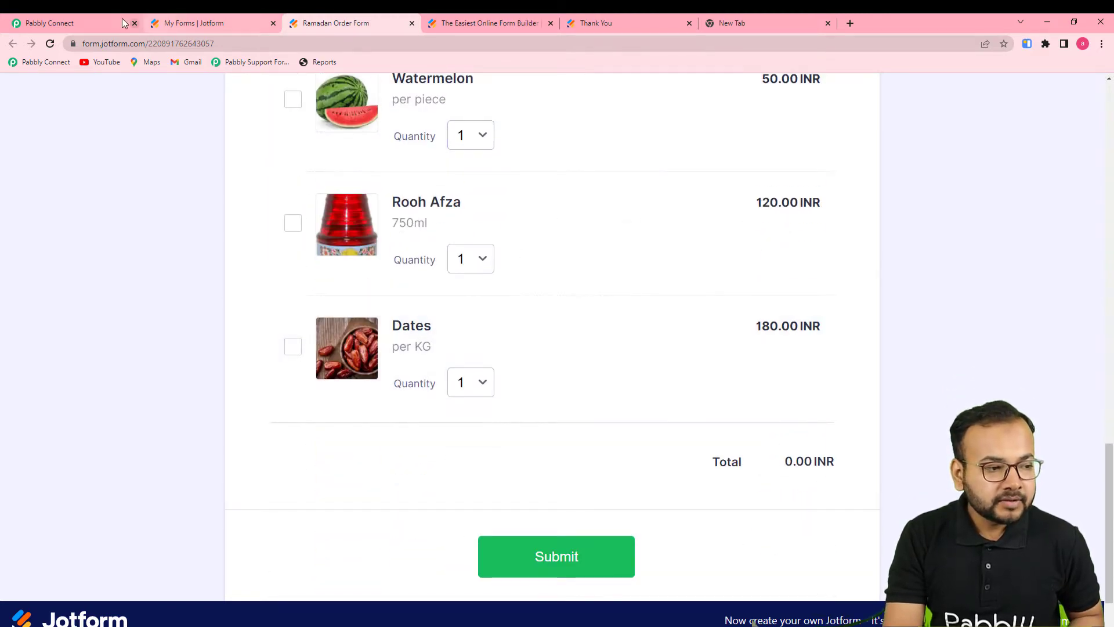
{"action": "left_click", "coordinate": [87, 22]}
Enlarge the Pretty field to read the ordered products: Apple, Mango, Watermelon, Rooh Afza, Dates, totalling 720.00 INR
{"action": "scroll", "coordinate": [215, 377], "scroll_direction": "down", "scroll_amount": 5}
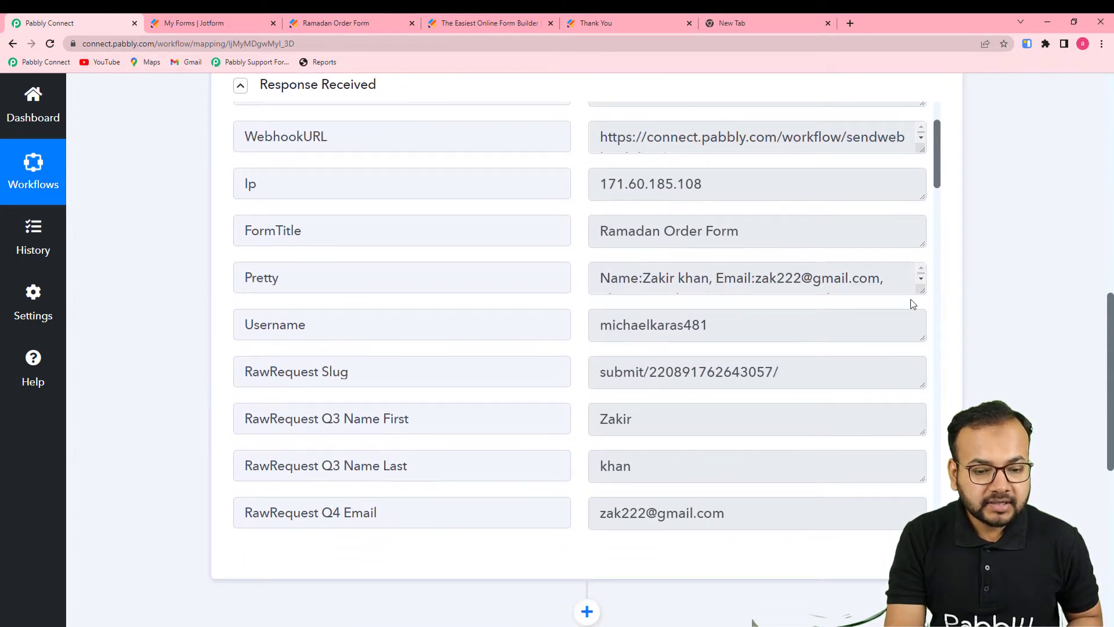
{"action": "left_click_drag", "start_coordinate": [922, 293], "coordinate": [922, 384]}
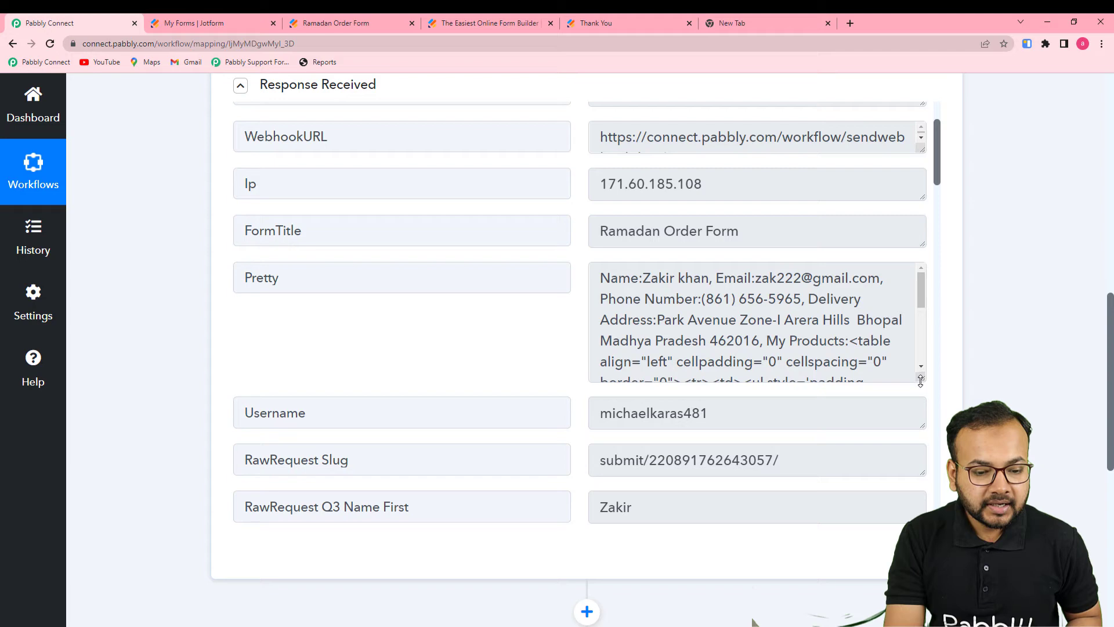
{"action": "scroll", "coordinate": [726, 329], "scroll_direction": "down", "scroll_amount": 2}
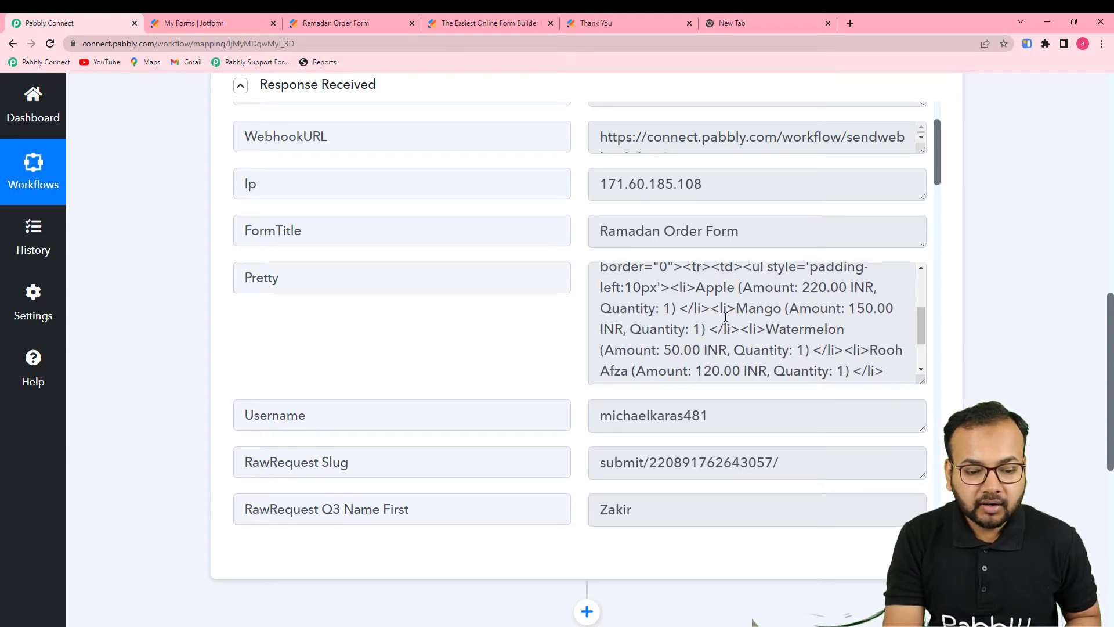
{"action": "scroll", "coordinate": [726, 316], "scroll_direction": "down", "scroll_amount": 2}
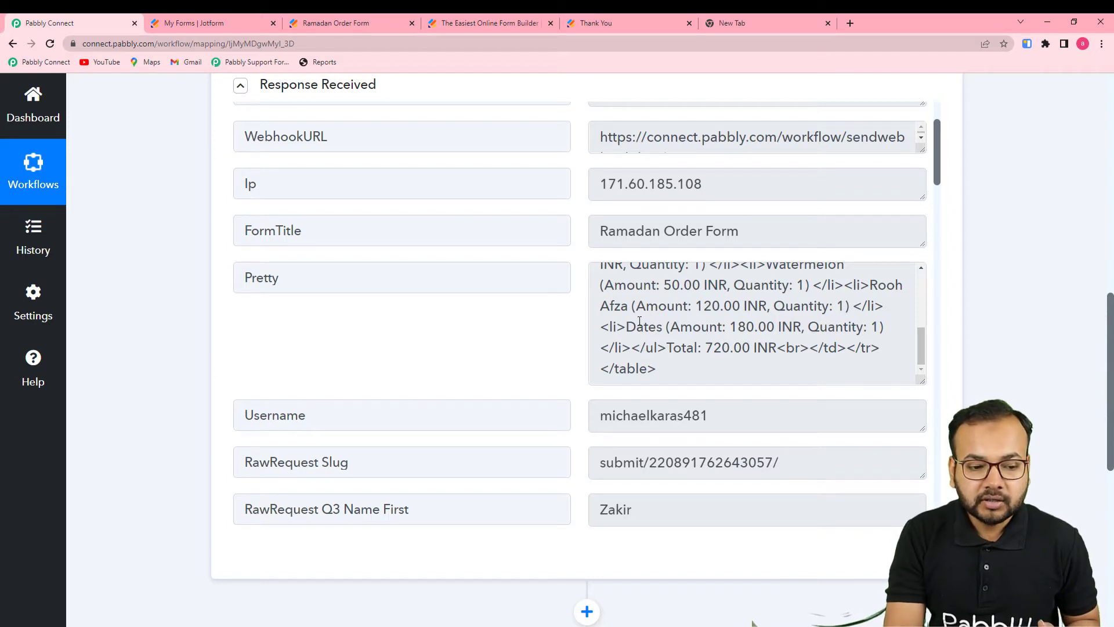
{"action": "scroll", "coordinate": [562, 304], "scroll_direction": "up", "scroll_amount": 2}
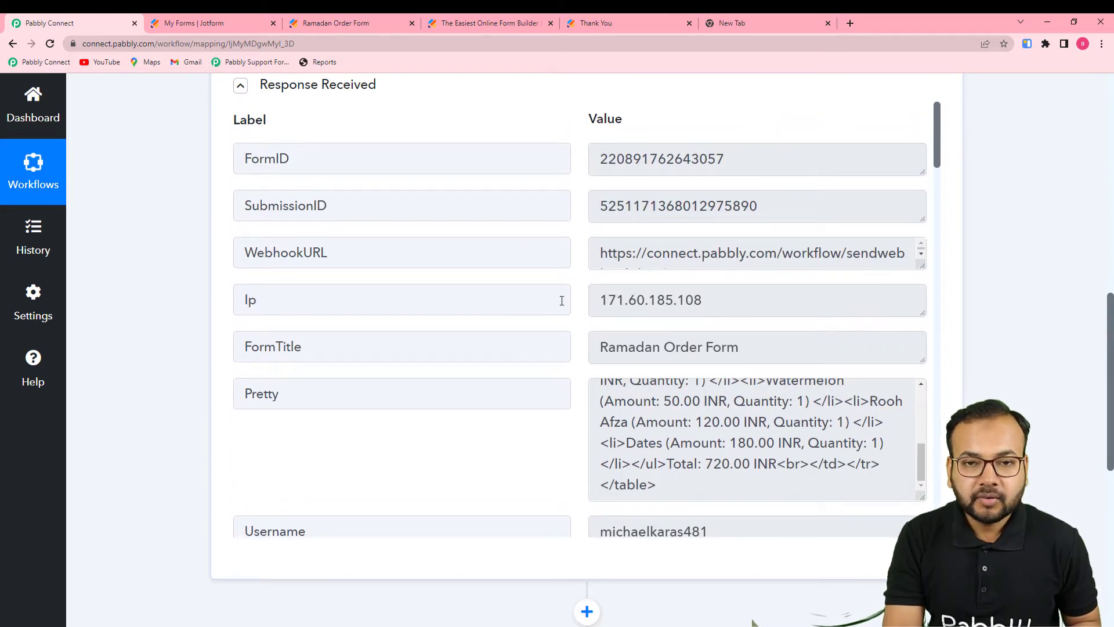
{"action": "scroll", "coordinate": [562, 300], "scroll_direction": "down", "scroll_amount": 13}
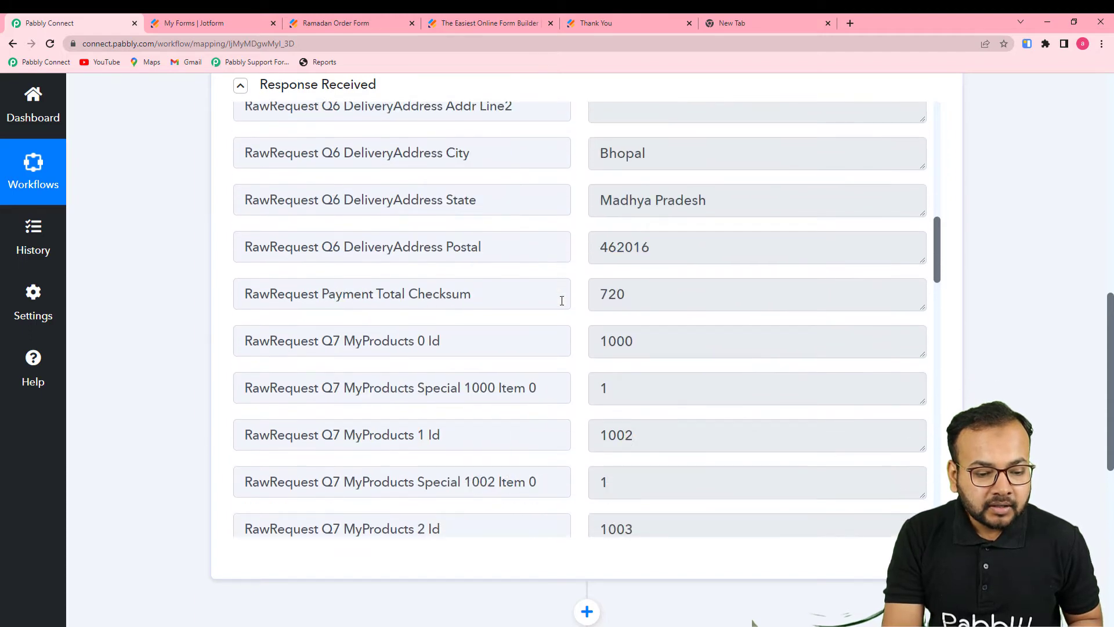
{"action": "scroll", "coordinate": [562, 300], "scroll_direction": "down", "scroll_amount": 8}
{"action": "scroll", "coordinate": [562, 300], "scroll_direction": "up", "scroll_amount": 3}
{"action": "scroll", "coordinate": [562, 300], "scroll_direction": "down", "scroll_amount": 2}
{"action": "scroll", "coordinate": [562, 300], "scroll_direction": "up", "scroll_amount": 6}
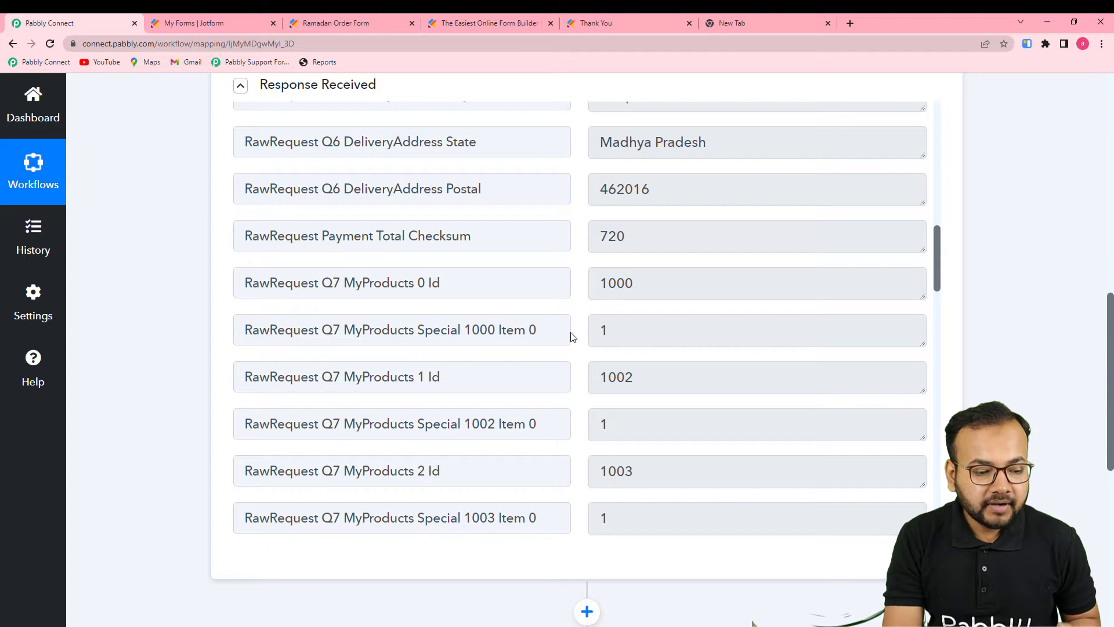
{"action": "scroll", "coordinate": [572, 337], "scroll_direction": "down", "scroll_amount": 6}
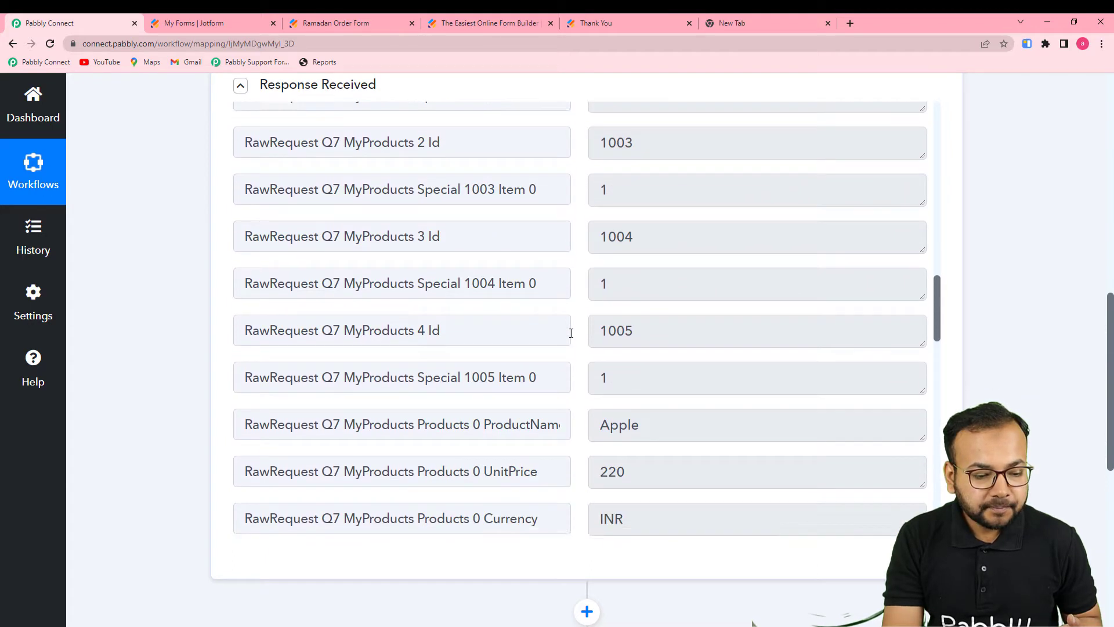
{"action": "scroll", "coordinate": [572, 333], "scroll_direction": "down", "scroll_amount": 2}
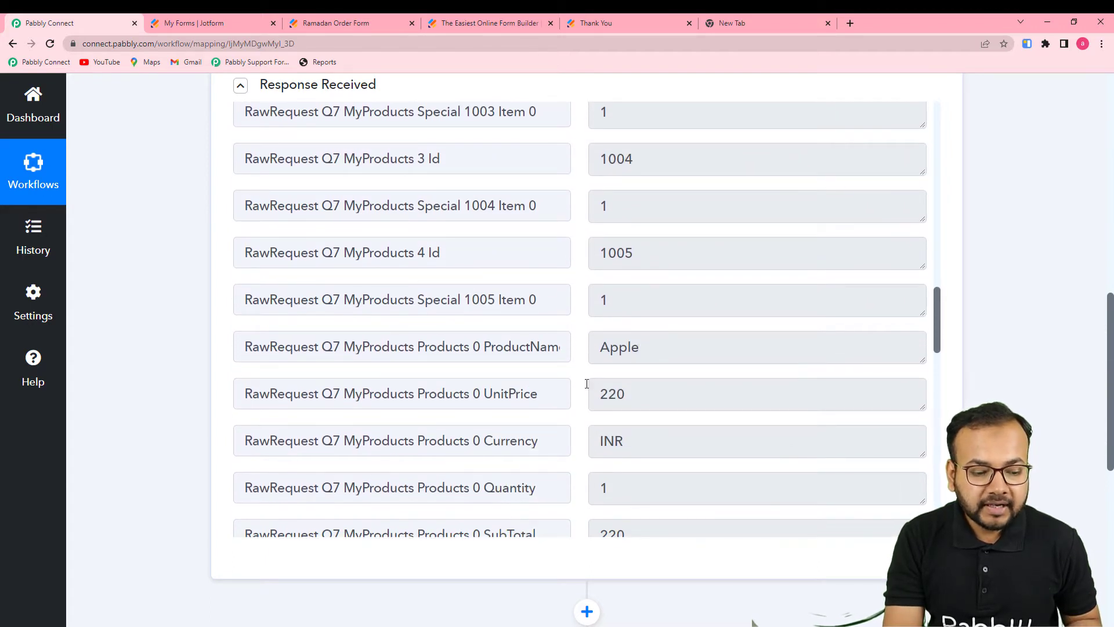
{"action": "scroll", "coordinate": [498, 395], "scroll_direction": "down", "scroll_amount": 6}
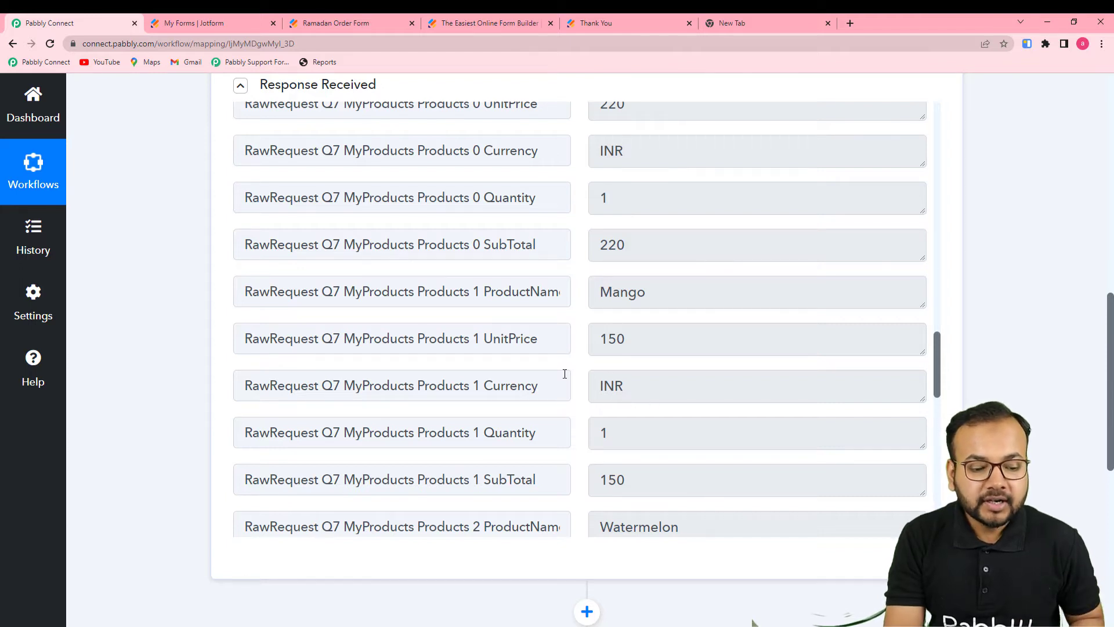
{"action": "scroll", "coordinate": [563, 383], "scroll_direction": "down", "scroll_amount": 2}
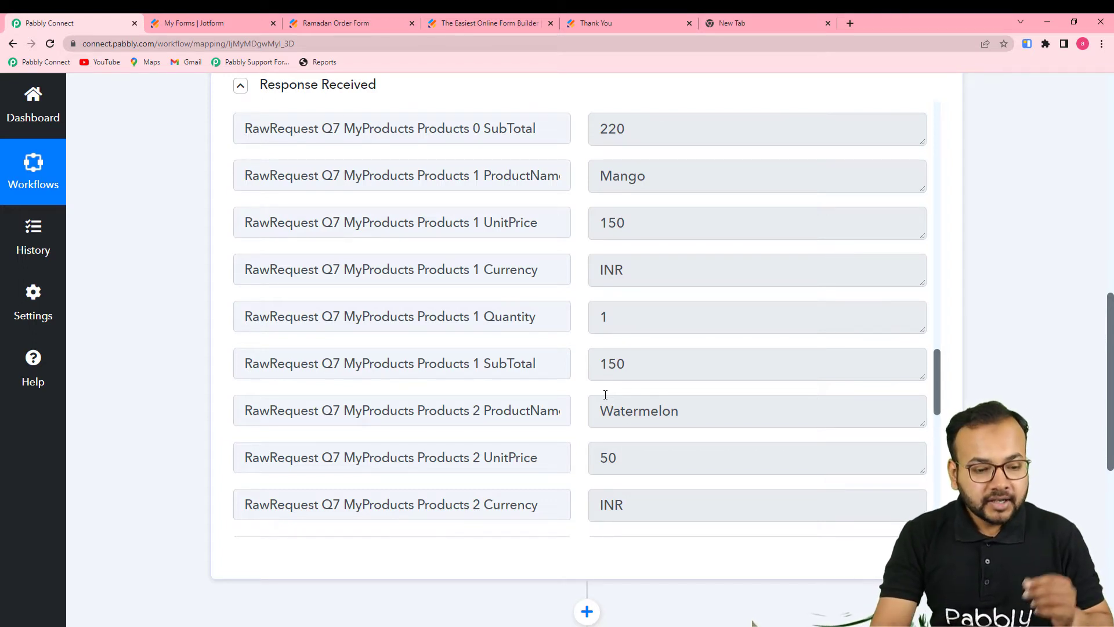
{"action": "scroll", "coordinate": [353, 323], "scroll_direction": "up", "scroll_amount": 15}
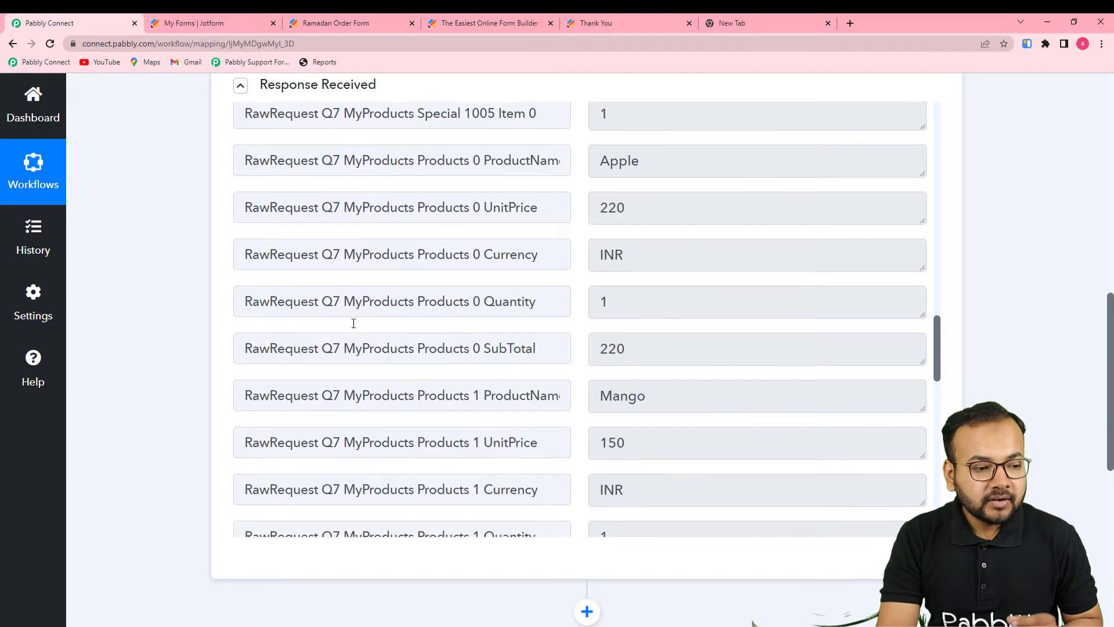
{"action": "scroll", "coordinate": [182, 316], "scroll_direction": "down", "scroll_amount": 3}
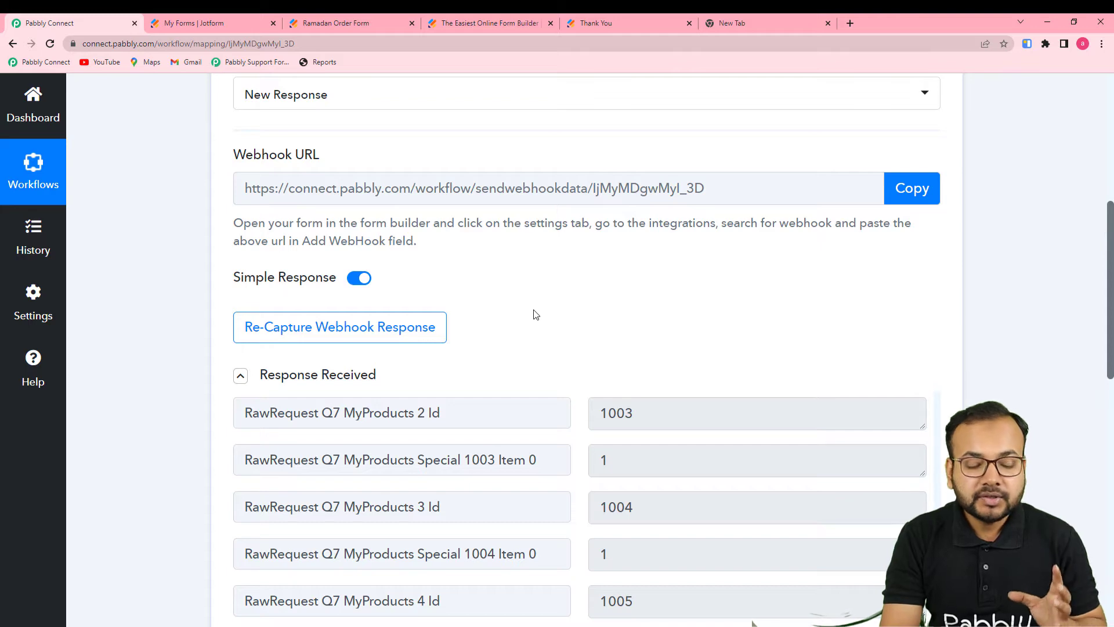
Turn off Simple Response and confirm re-capturing the JotForm webhook response
{"action": "mouse_move", "coordinate": [337, 284]}
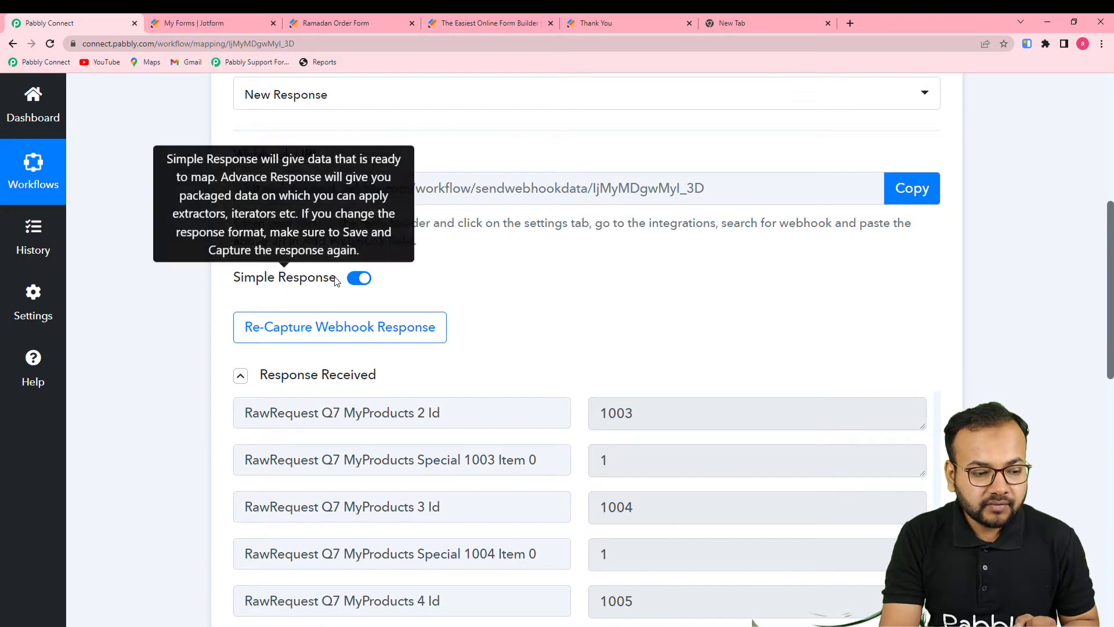
{"action": "left_click", "coordinate": [355, 280]}
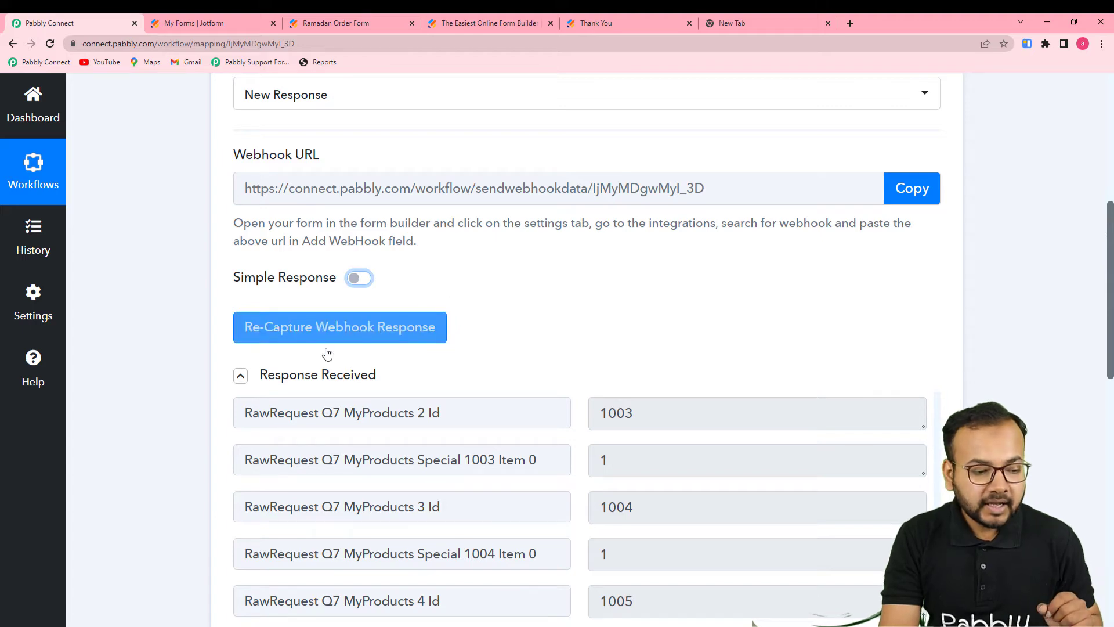
{"action": "left_click", "coordinate": [327, 326]}
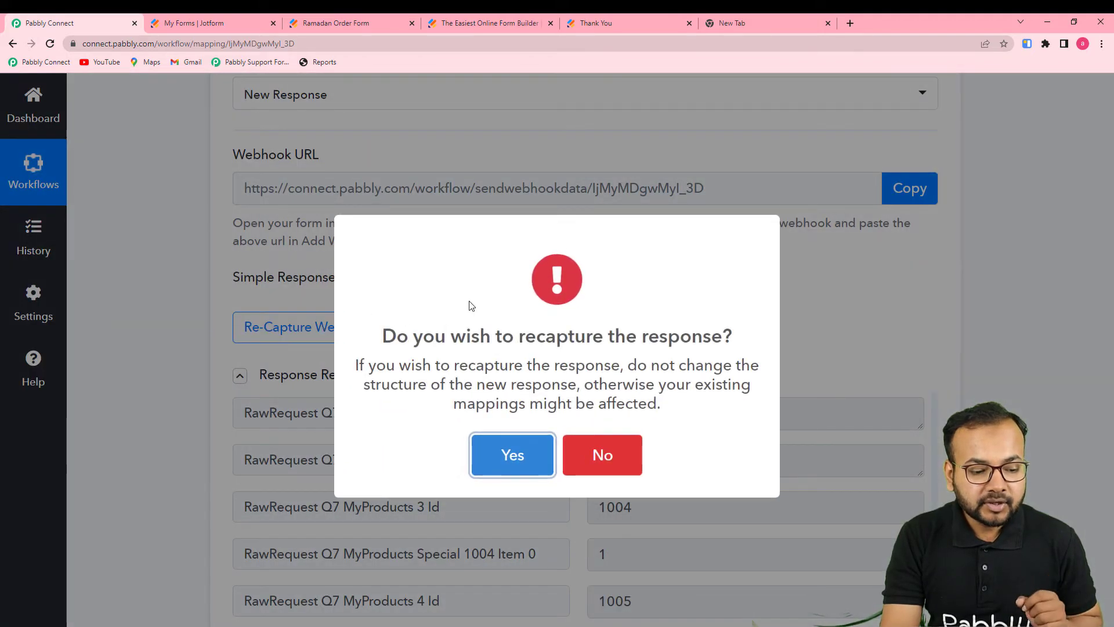
{"action": "left_click", "coordinate": [489, 454]}
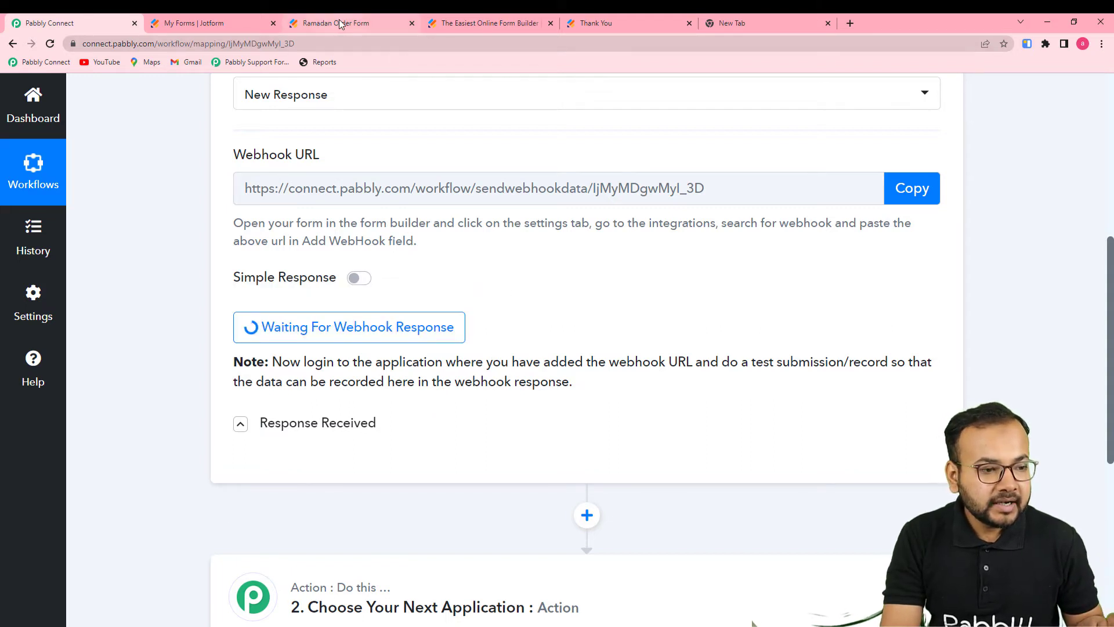
{"action": "left_click", "coordinate": [368, 342]}
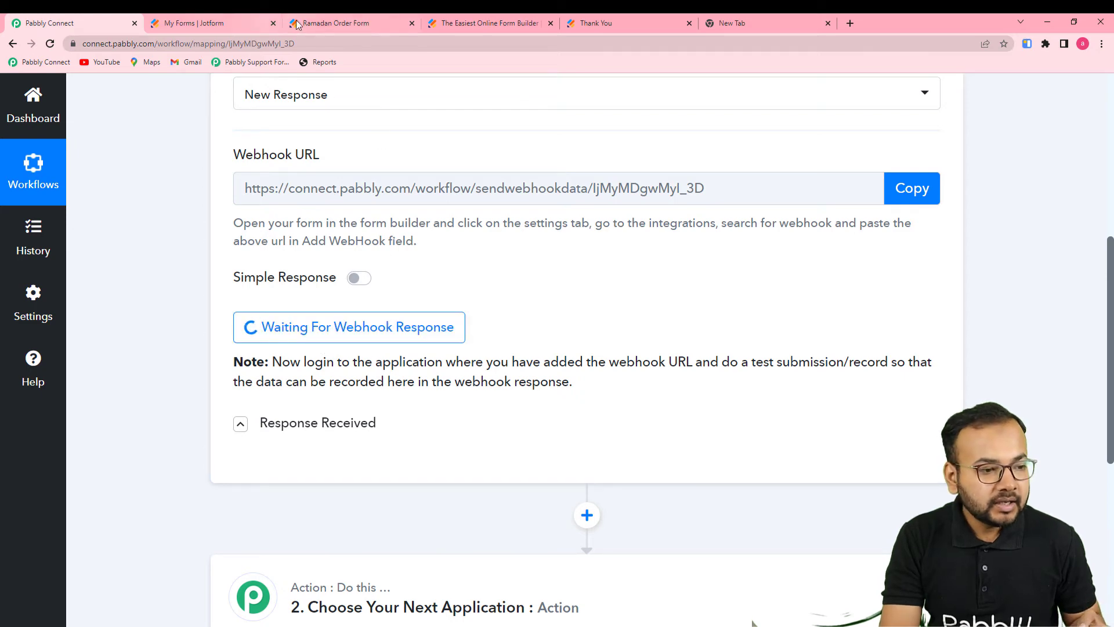
On the Ramadan Order Form, fill first name, last name and e-mail from saved suggestions
{"action": "left_click", "coordinate": [343, 23]}
{"action": "scroll", "coordinate": [1090, 455], "scroll_direction": "up", "scroll_amount": 20}
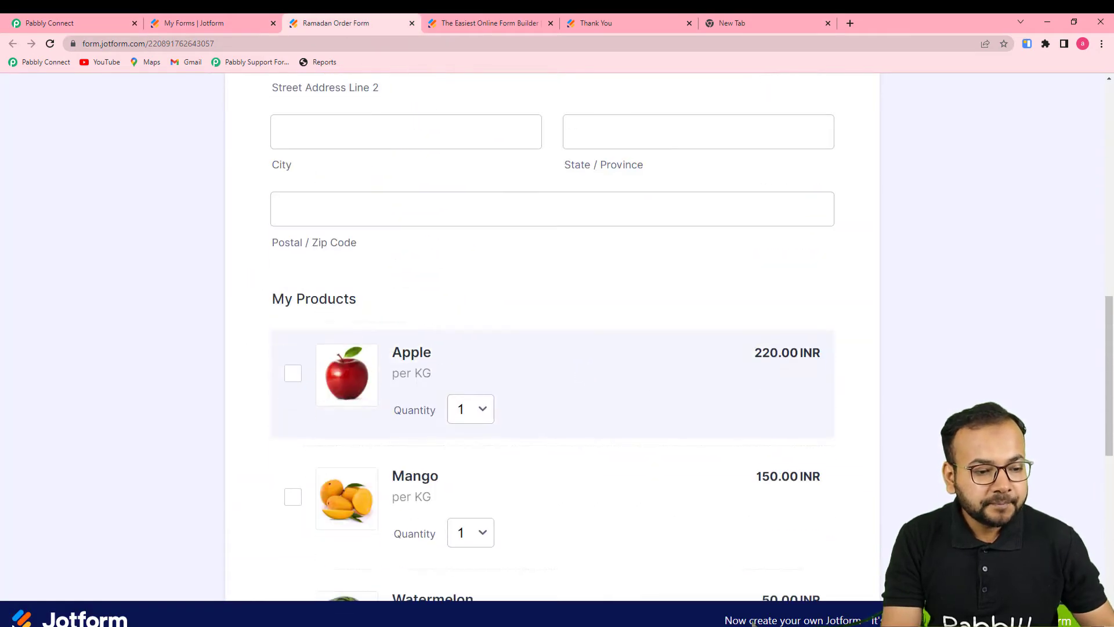
{"action": "left_click", "coordinate": [413, 356]}
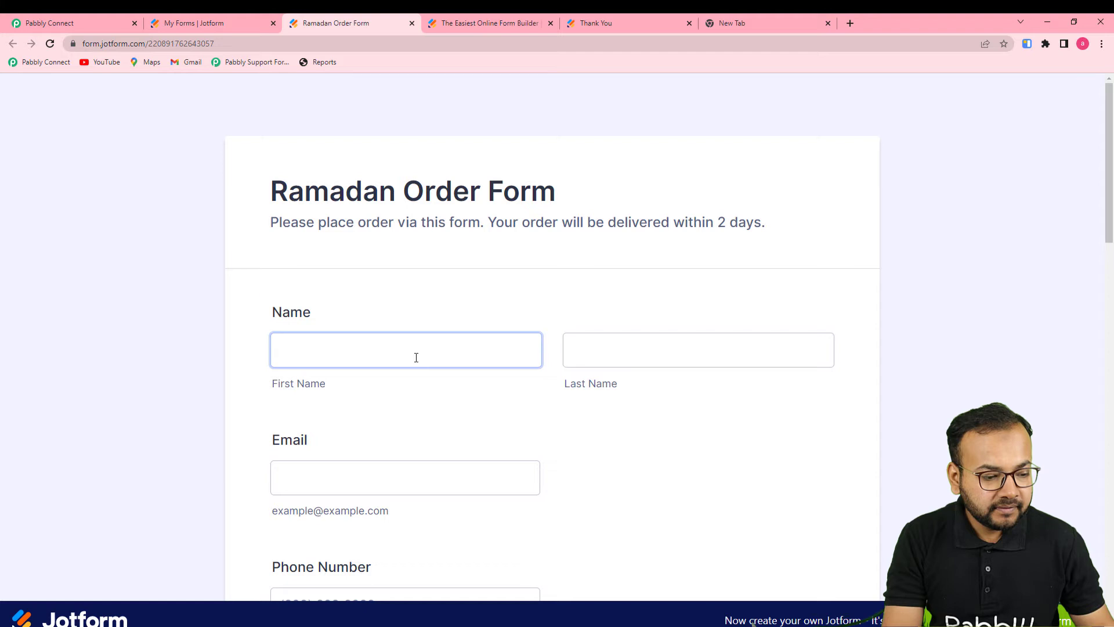
{"action": "left_click", "coordinate": [285, 405]}
{"action": "left_click", "coordinate": [639, 353]}
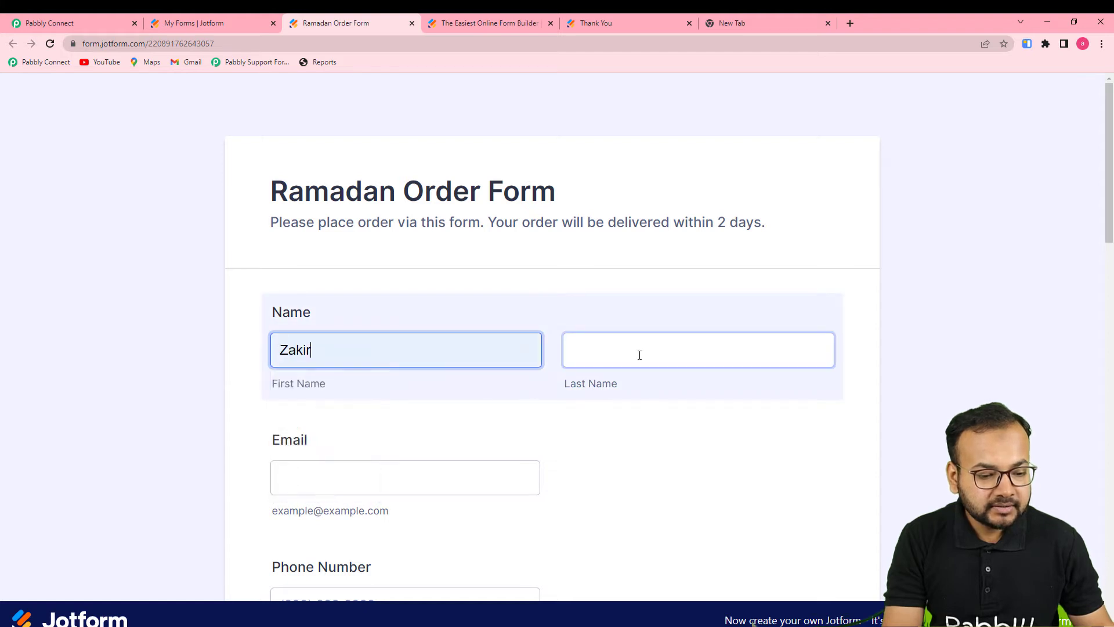
{"action": "left_click", "coordinate": [598, 411]}
{"action": "scroll", "coordinate": [482, 416], "scroll_direction": "down", "scroll_amount": 2}
{"action": "left_click", "coordinate": [408, 363]}
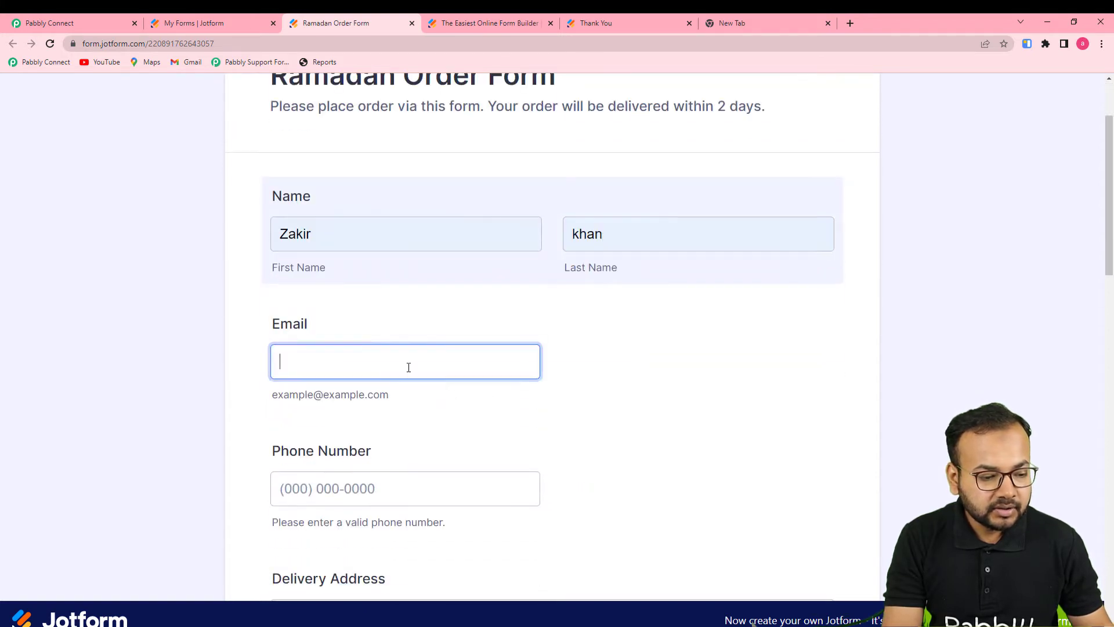
{"action": "left_click", "coordinate": [334, 438]}
Enter a phone number and fill the delivery address from saved suggestions
{"action": "scroll", "coordinate": [335, 441], "scroll_direction": "down", "scroll_amount": 2}
{"action": "left_click", "coordinate": [336, 375]}
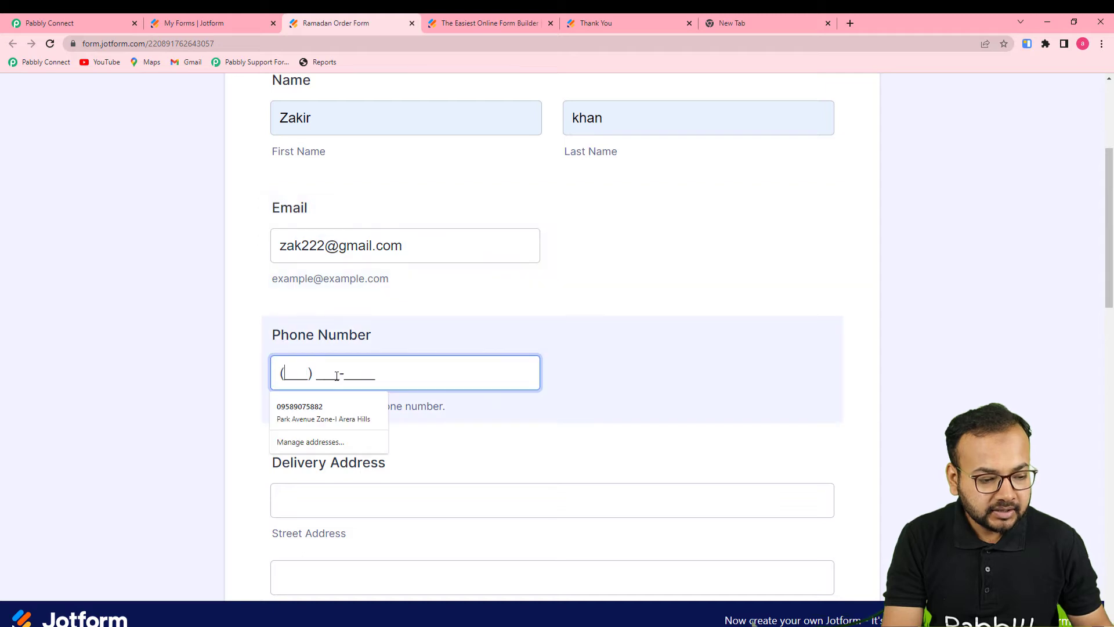
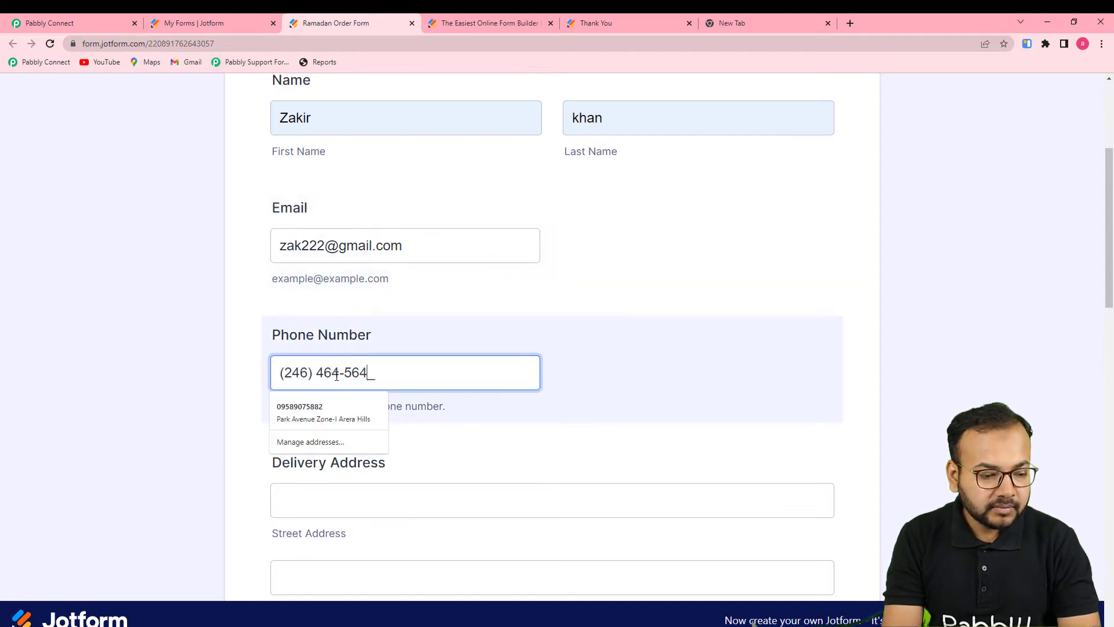
{"action": "scroll", "coordinate": [337, 376], "scroll_direction": "down", "scroll_amount": 3}
{"action": "left_click", "coordinate": [273, 356]}
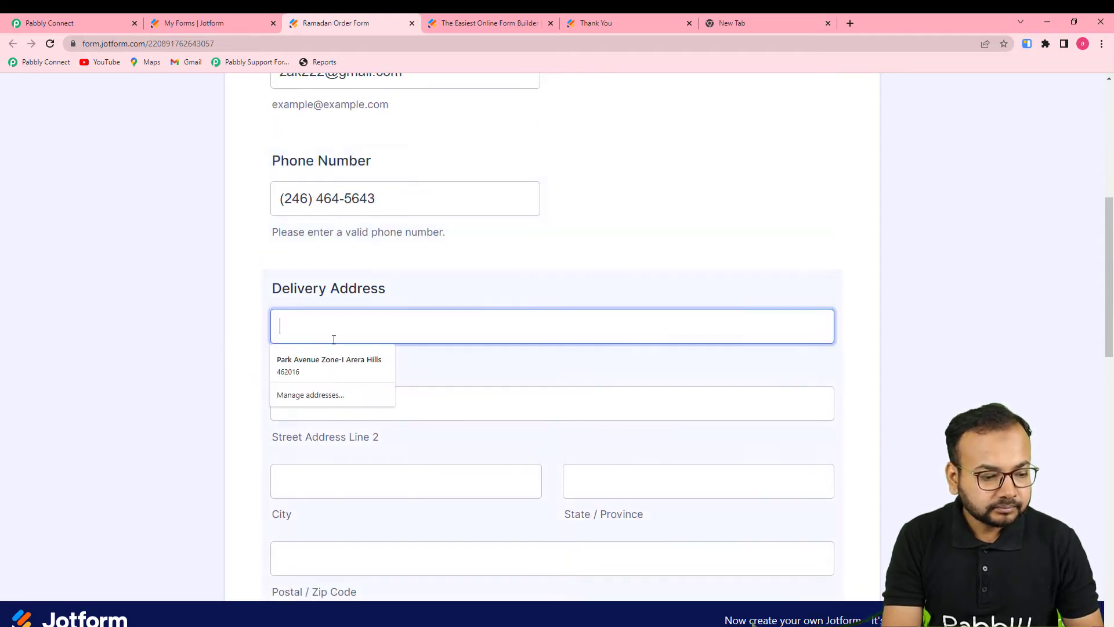
{"action": "left_click", "coordinate": [282, 378]}
Tick Apple, Mango, Watermelon, Rooh Afza and Dates, then submit the order form
{"action": "scroll", "coordinate": [204, 380], "scroll_direction": "down", "scroll_amount": 7}
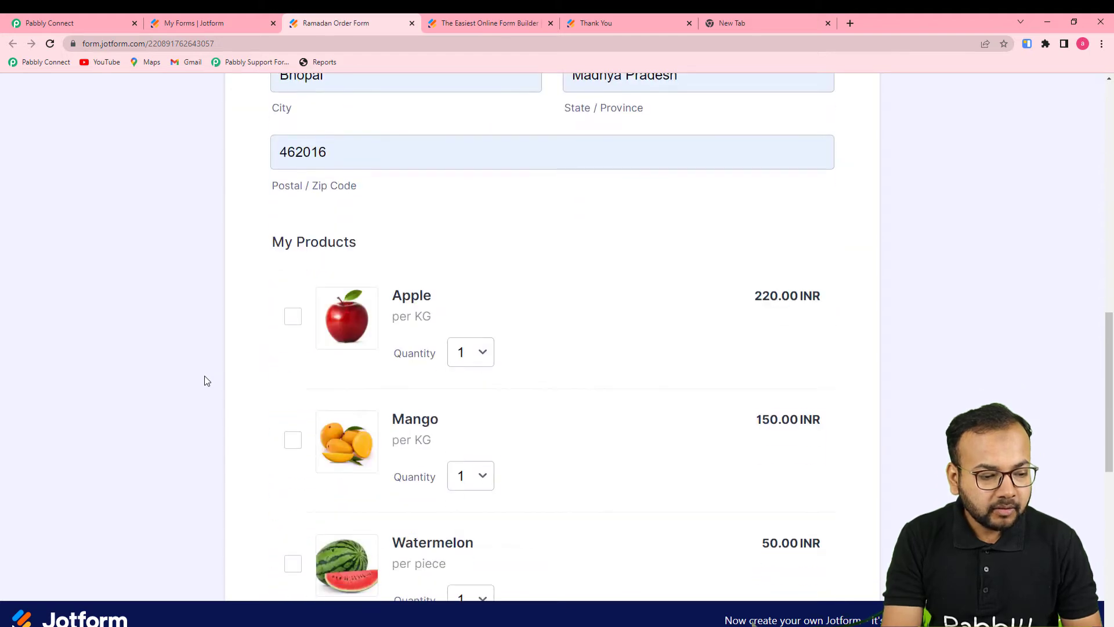
{"action": "left_click", "coordinate": [293, 317]}
{"action": "scroll", "coordinate": [226, 345], "scroll_direction": "down", "scroll_amount": 3}
{"action": "left_click", "coordinate": [293, 267]}
{"action": "left_click", "coordinate": [293, 390]}
{"action": "scroll", "coordinate": [272, 441], "scroll_direction": "down", "scroll_amount": 3}
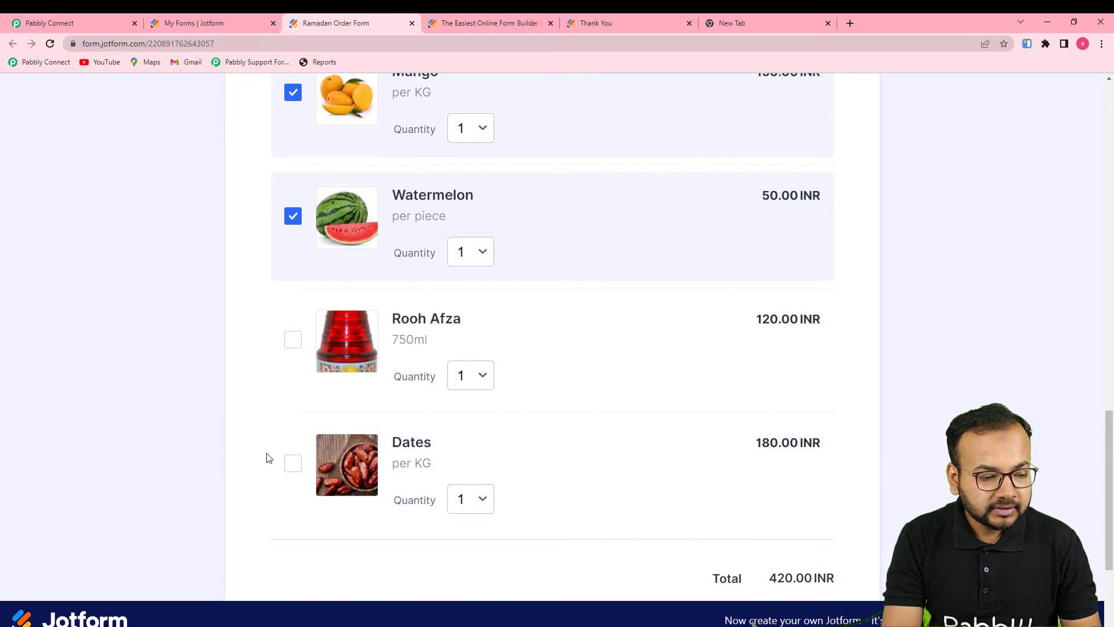
{"action": "left_click", "coordinate": [293, 339]}
{"action": "left_click", "coordinate": [293, 462]}
{"action": "scroll", "coordinate": [296, 467], "scroll_direction": "down", "scroll_amount": 4}
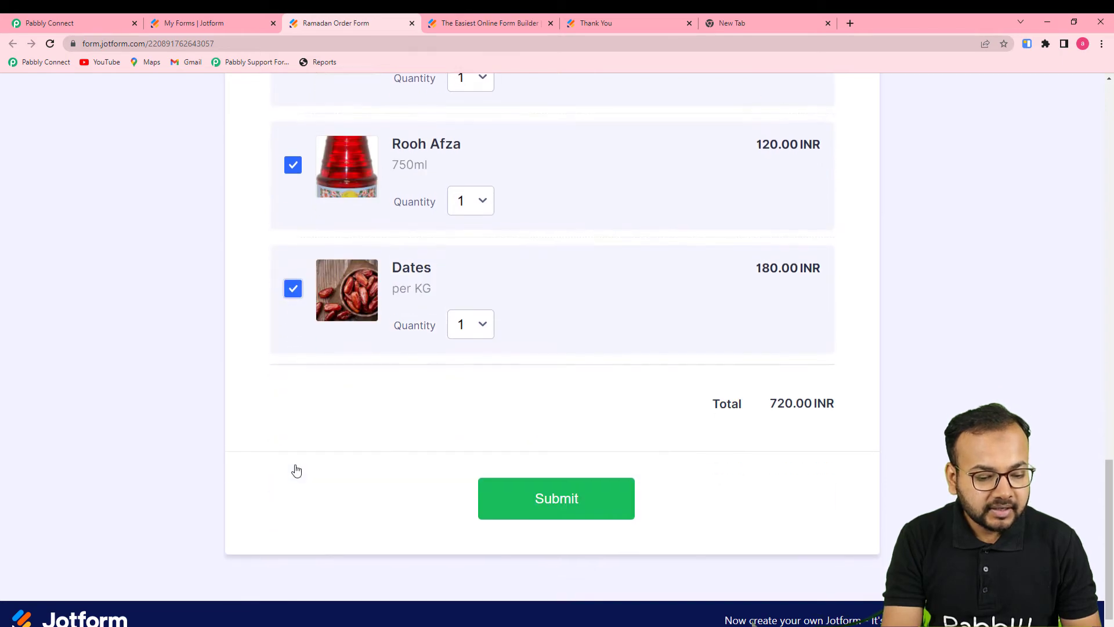
{"action": "left_click", "coordinate": [552, 473]}
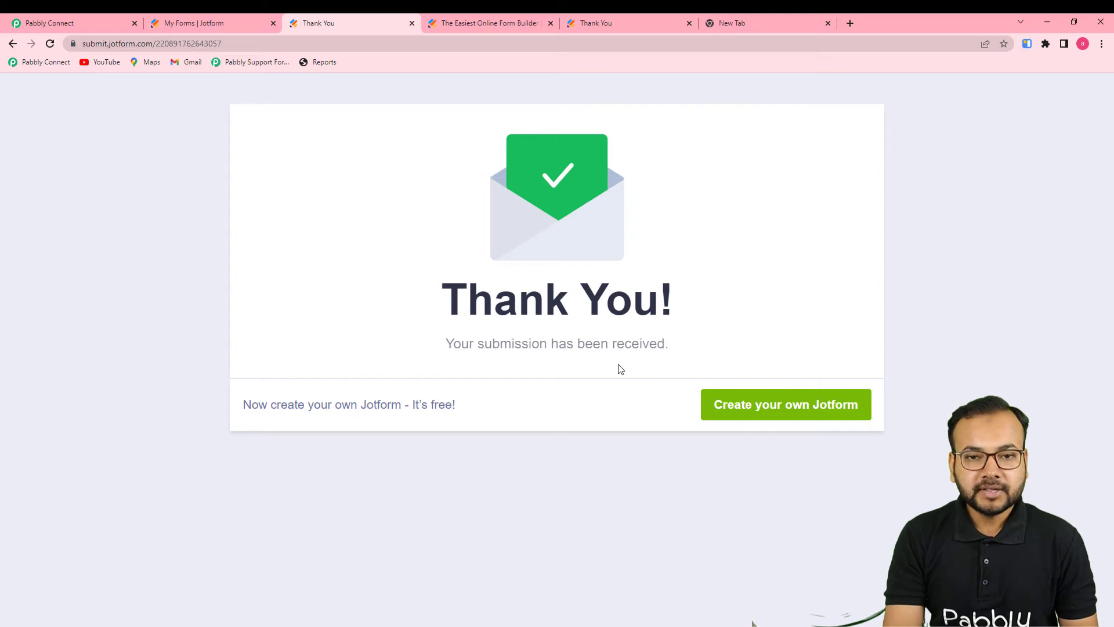
Back in Pabbly Connect, enlarge the Products field to read all five items in its JSON array
{"action": "left_click", "coordinate": [95, 26]}
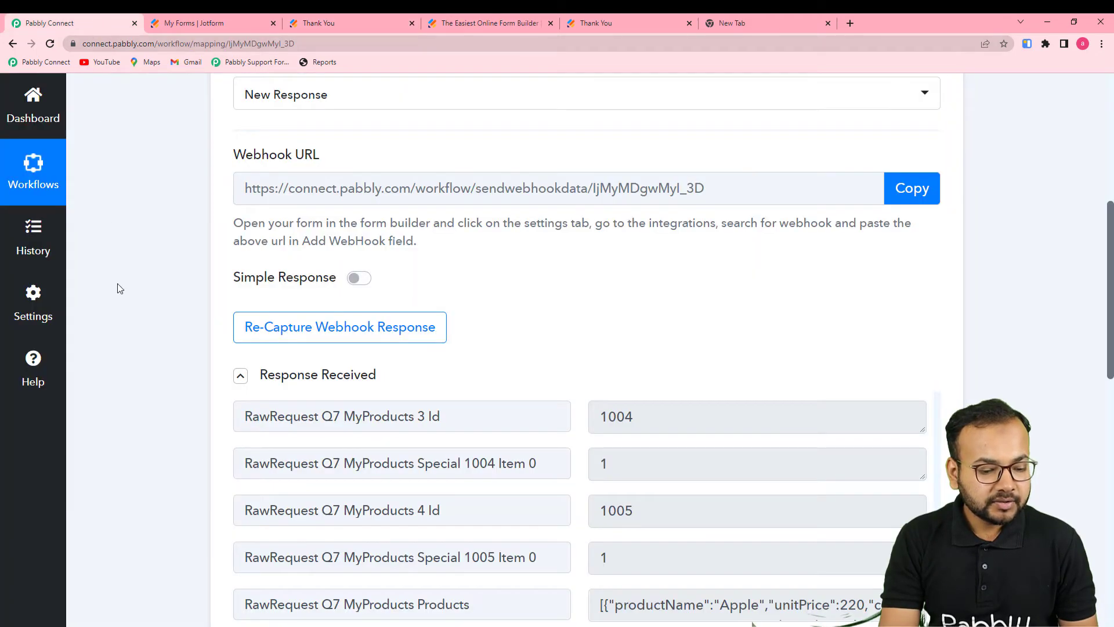
{"action": "scroll", "coordinate": [117, 284], "scroll_direction": "down", "scroll_amount": 2}
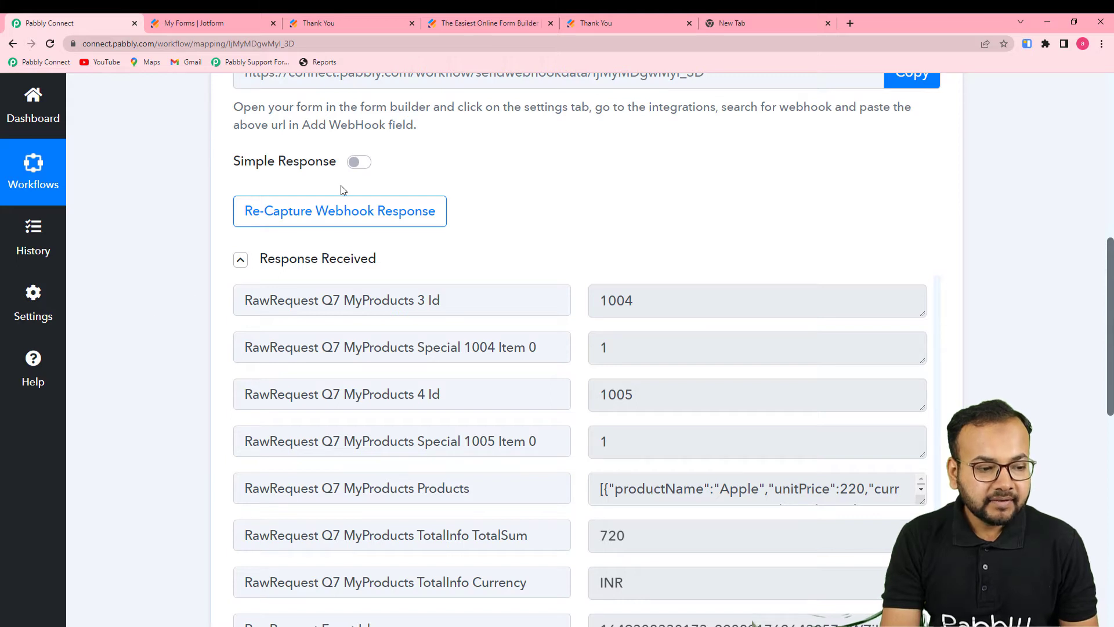
{"action": "scroll", "coordinate": [661, 384], "scroll_direction": "down", "scroll_amount": 1}
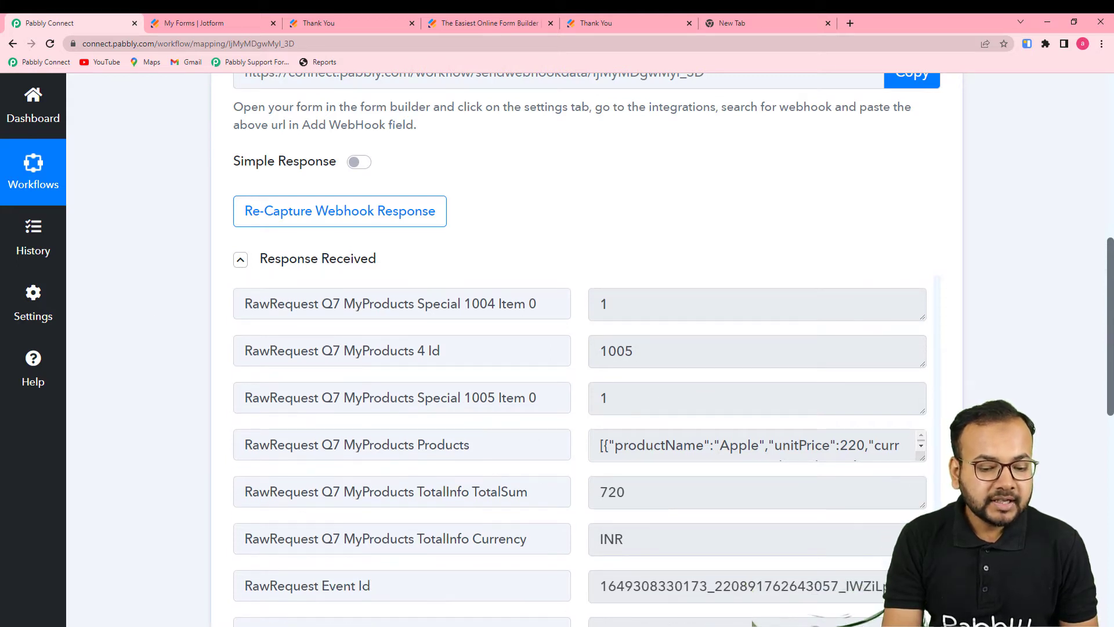
{"action": "scroll", "coordinate": [826, 356], "scroll_direction": "down", "scroll_amount": 4}
{"action": "scroll", "coordinate": [696, 405], "scroll_direction": "up", "scroll_amount": 2}
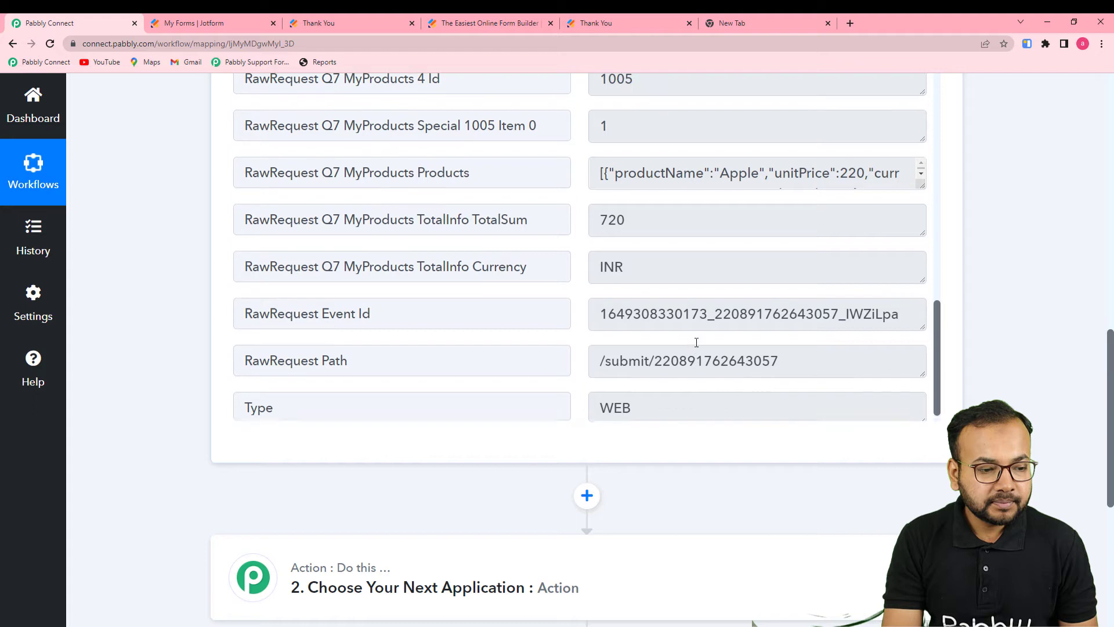
{"action": "left_click_drag", "start_coordinate": [922, 226], "coordinate": [938, 410]}
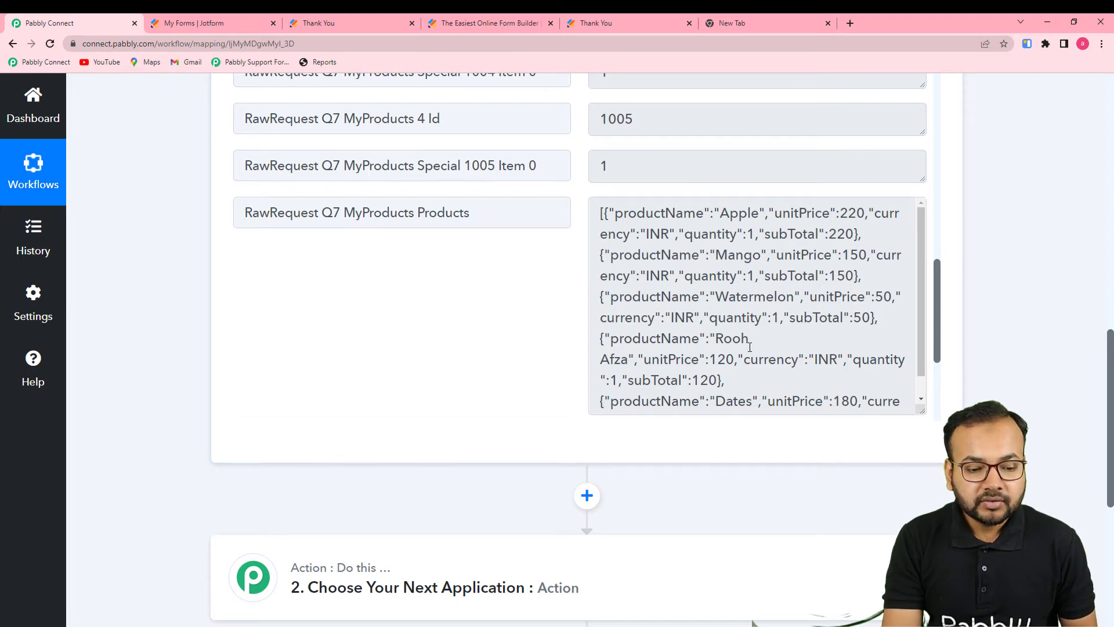
{"action": "scroll", "coordinate": [750, 346], "scroll_direction": "down", "scroll_amount": 1}
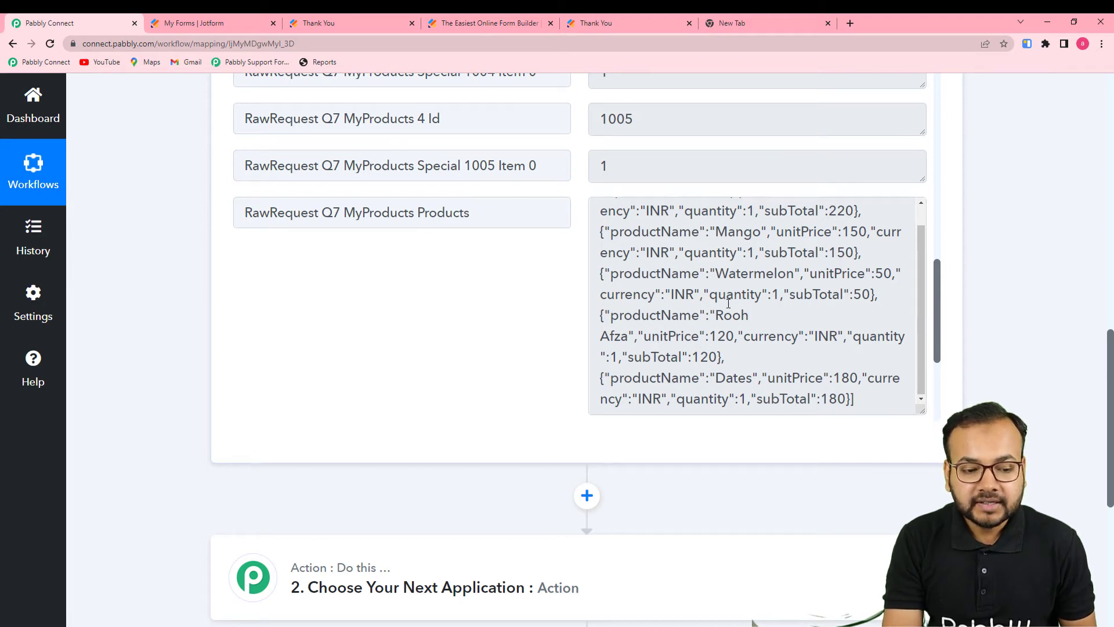
{"action": "scroll", "coordinate": [669, 354], "scroll_direction": "down", "scroll_amount": 3}
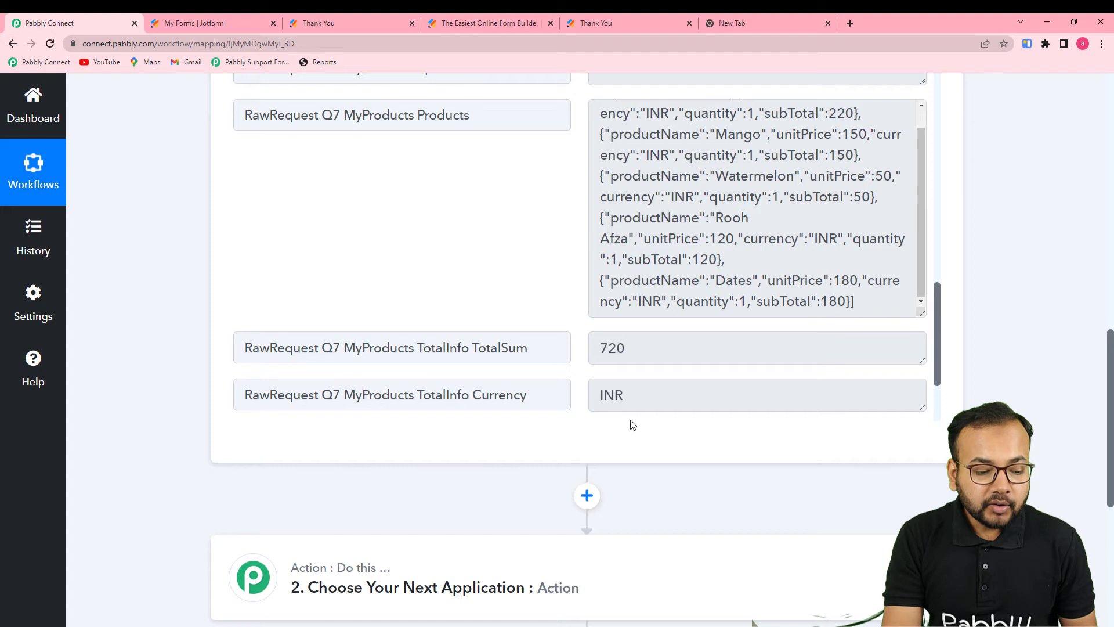
{"action": "scroll", "coordinate": [204, 447], "scroll_direction": "down", "scroll_amount": 3}
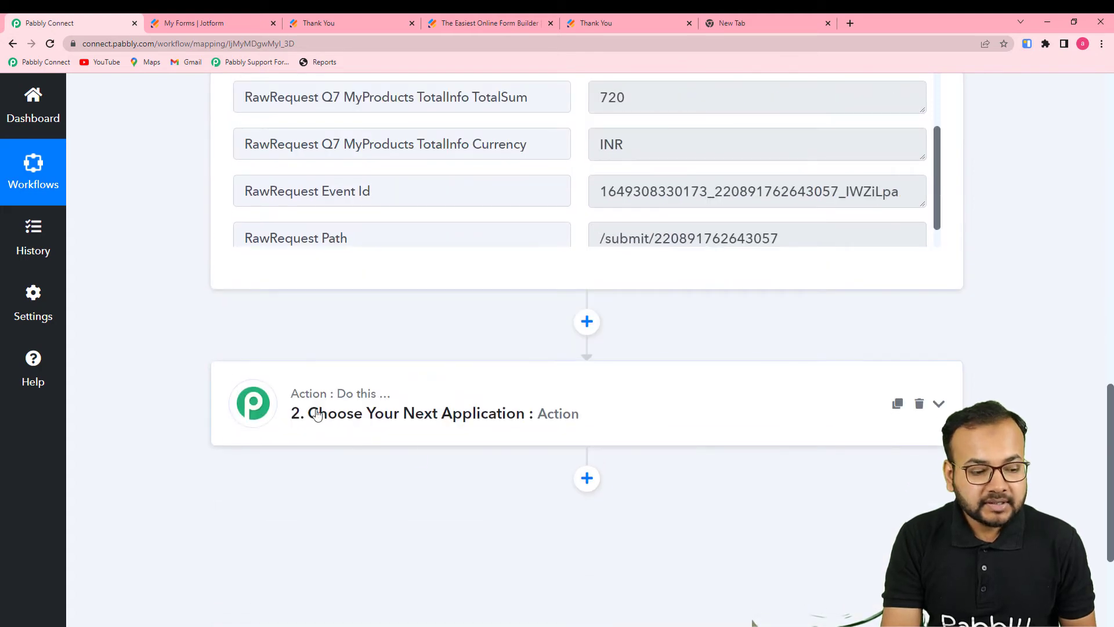
Search for and choose Data Transformer as the second step's app
{"action": "left_click", "coordinate": [448, 412]}
{"action": "left_click", "coordinate": [370, 283]}
{"action": "type", "text": "ta"}
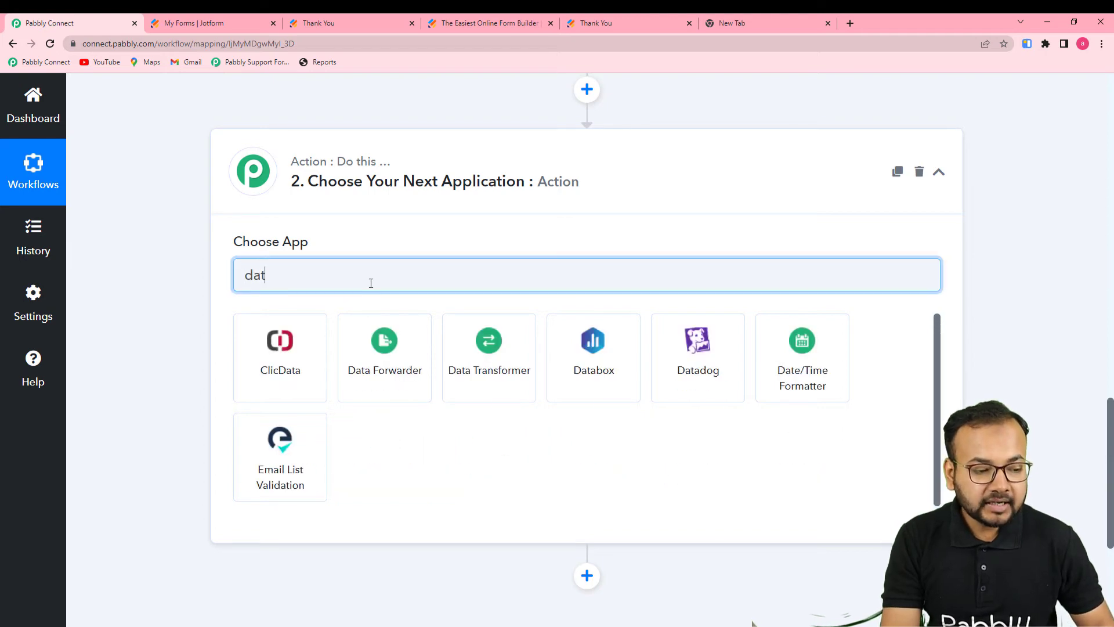
{"action": "left_click", "coordinate": [492, 364]}
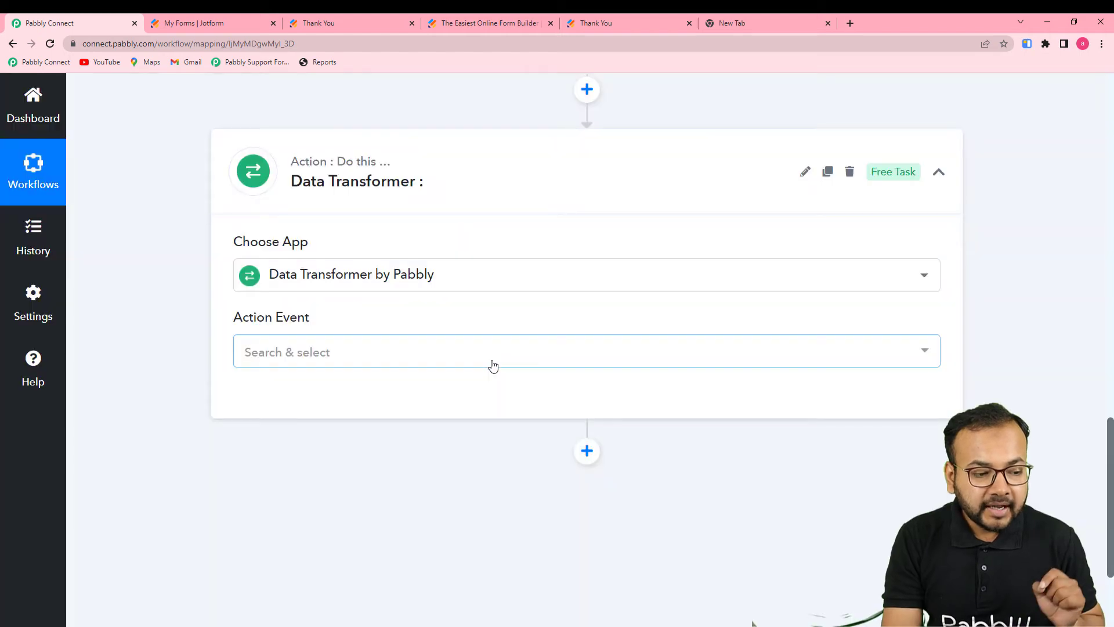
Select the Line Itemizer action event and connect the step
{"action": "left_click", "coordinate": [410, 349]}
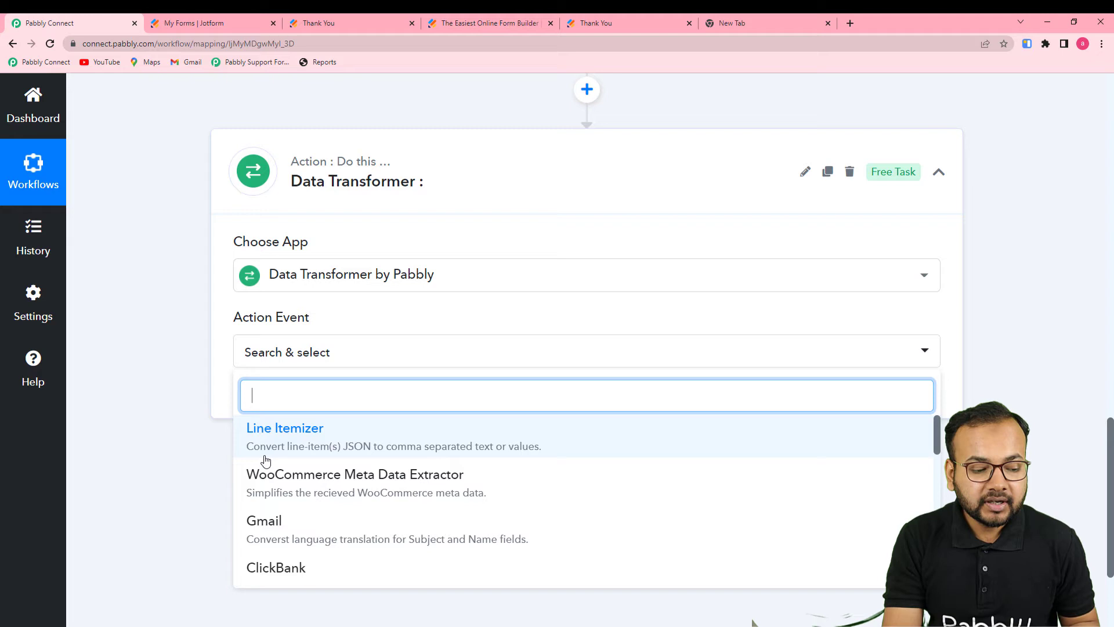
{"action": "left_click", "coordinate": [500, 450]}
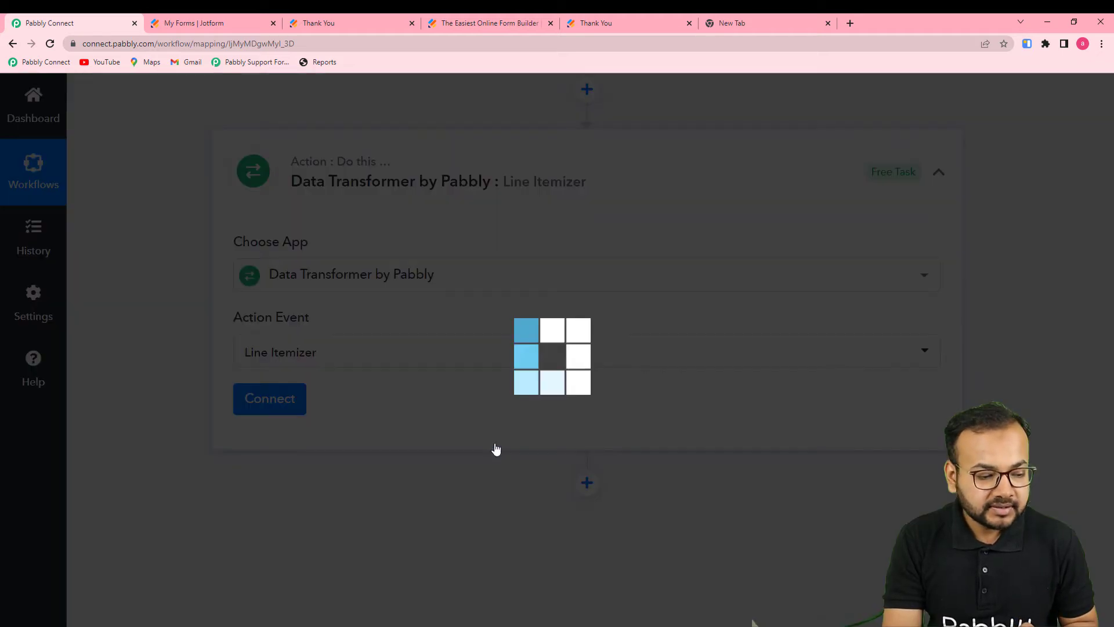
{"action": "left_click", "coordinate": [290, 408]}
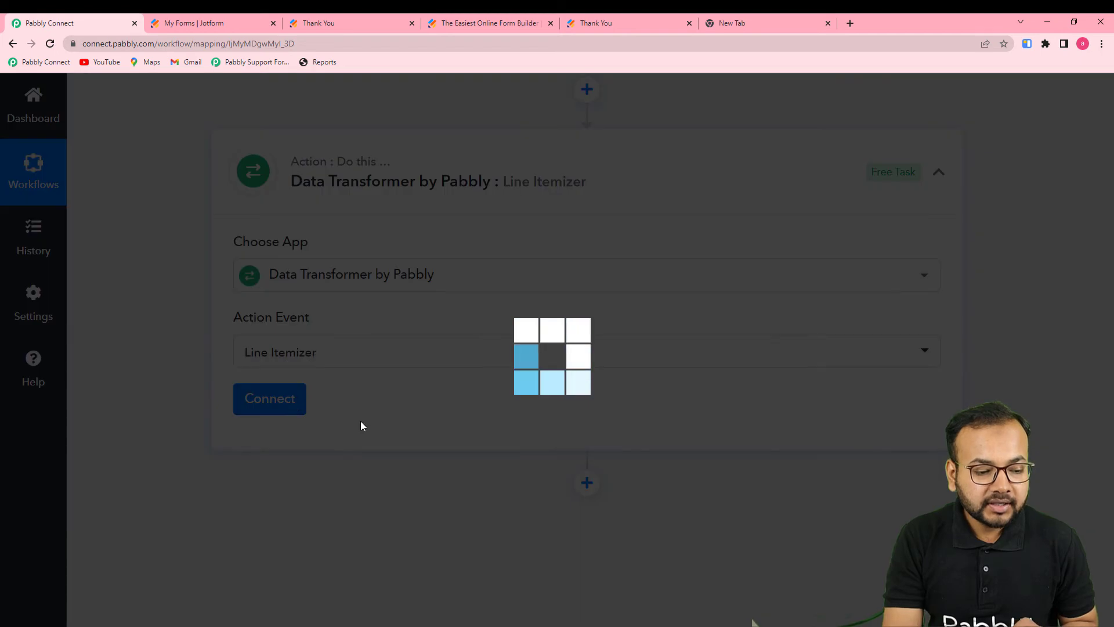
{"action": "scroll", "coordinate": [361, 420], "scroll_direction": "down", "scroll_amount": 4}
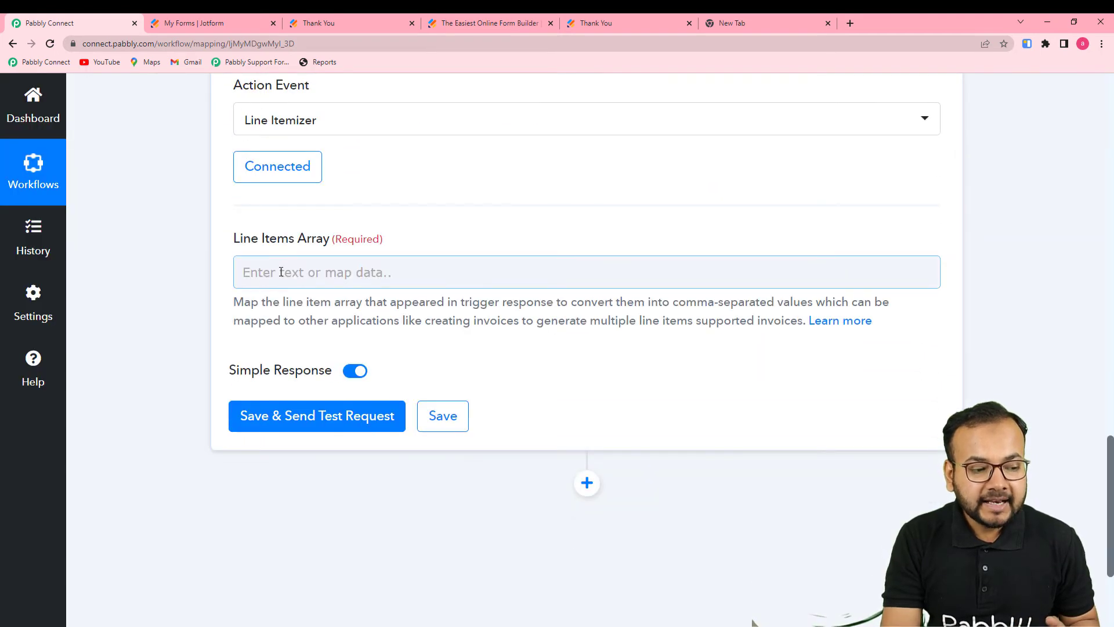
Map the JotForm RawRequest Q7 MyProducts Products array into Line Items Array
{"action": "scroll", "coordinate": [486, 381], "scroll_direction": "up", "scroll_amount": 10}
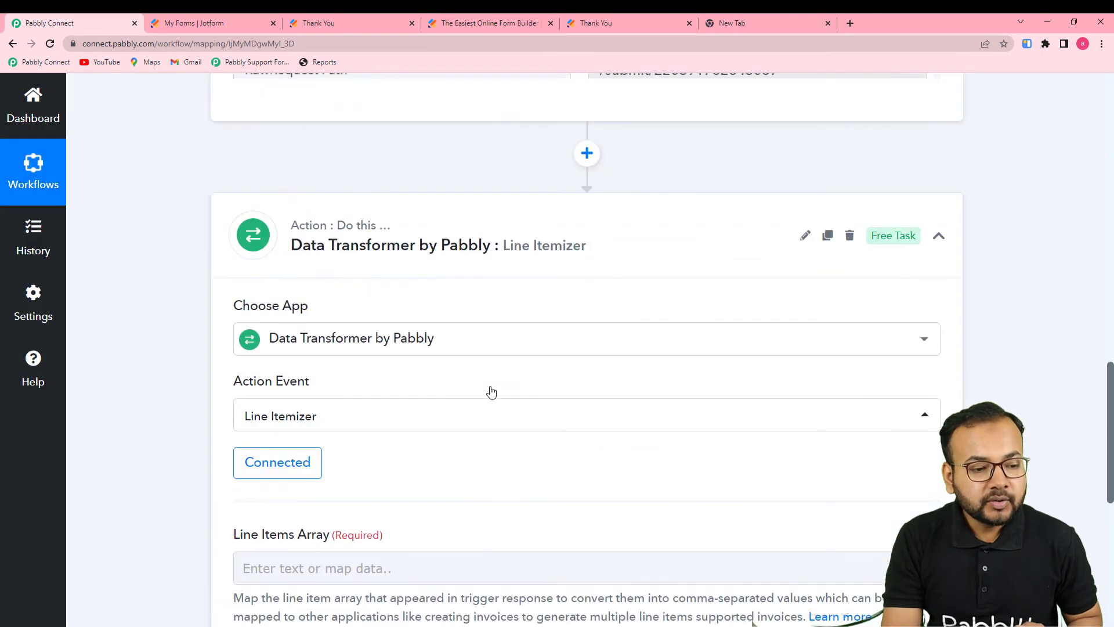
{"action": "scroll", "coordinate": [490, 390], "scroll_direction": "down", "scroll_amount": 2}
{"action": "scroll", "coordinate": [331, 259], "scroll_direction": "up", "scroll_amount": 2}
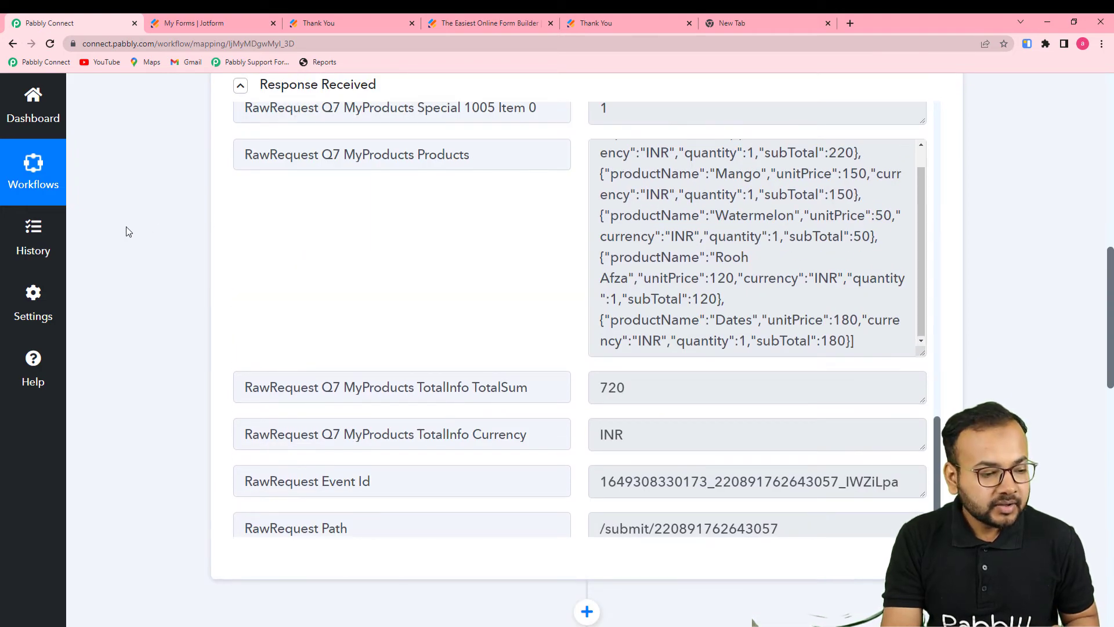
{"action": "scroll", "coordinate": [122, 235], "scroll_direction": "down", "scroll_amount": 7}
{"action": "scroll", "coordinate": [124, 249], "scroll_direction": "down", "scroll_amount": 6}
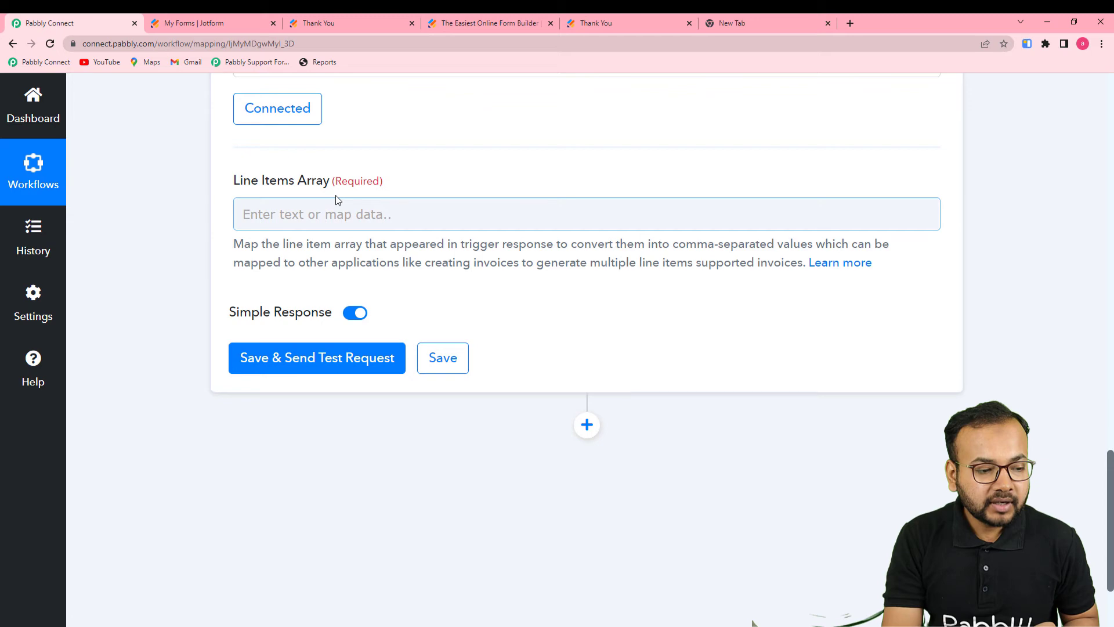
{"action": "left_click", "coordinate": [335, 212]}
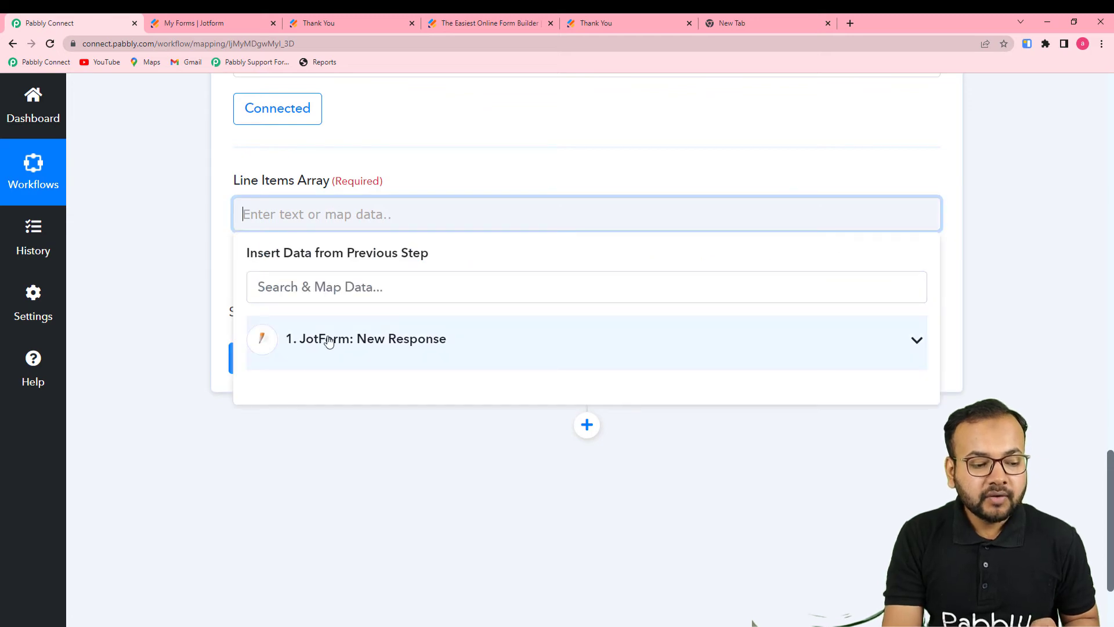
{"action": "left_click", "coordinate": [374, 342]}
{"action": "scroll", "coordinate": [498, 457], "scroll_direction": "down", "scroll_amount": 2}
{"action": "scroll", "coordinate": [498, 457], "scroll_direction": "down", "scroll_amount": 6}
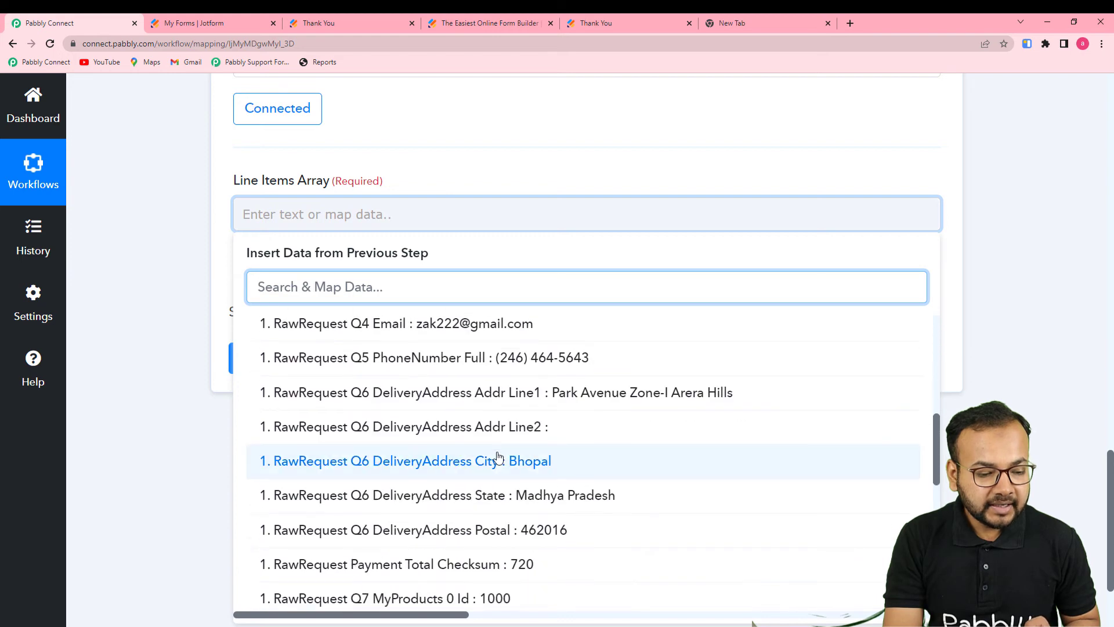
{"action": "scroll", "coordinate": [497, 457], "scroll_direction": "down", "scroll_amount": 3}
{"action": "scroll", "coordinate": [498, 457], "scroll_direction": "down", "scroll_amount": 7}
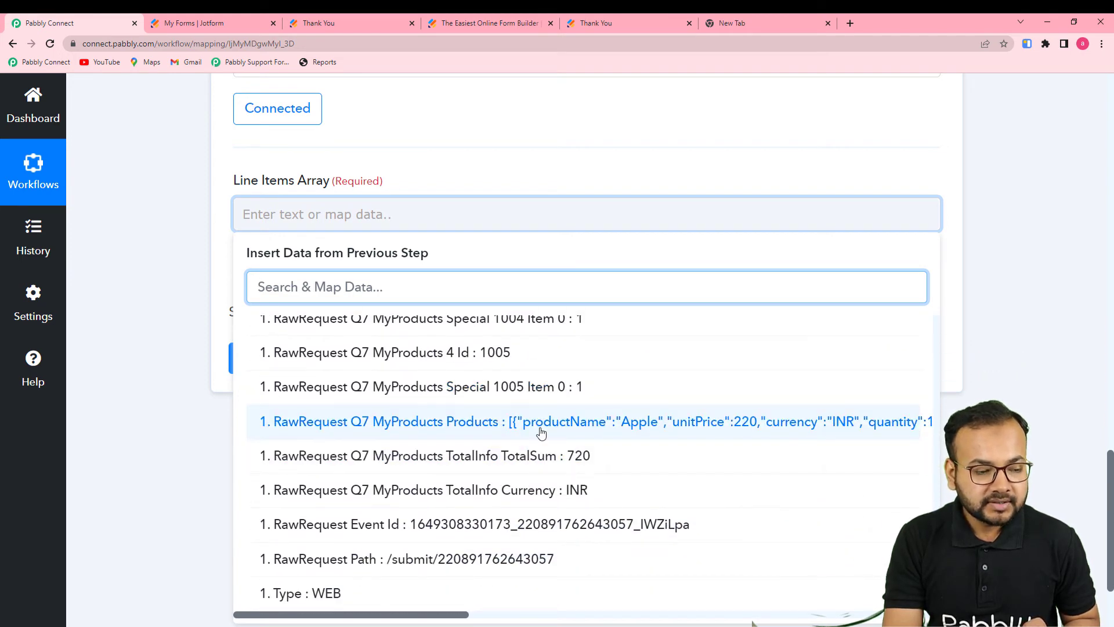
{"action": "left_click", "coordinate": [541, 422]}
Save and test the step, returning comma-separated ProductName, UnitPrice, Currency, Quantity and SubTotal values
{"action": "left_click", "coordinate": [215, 287]}
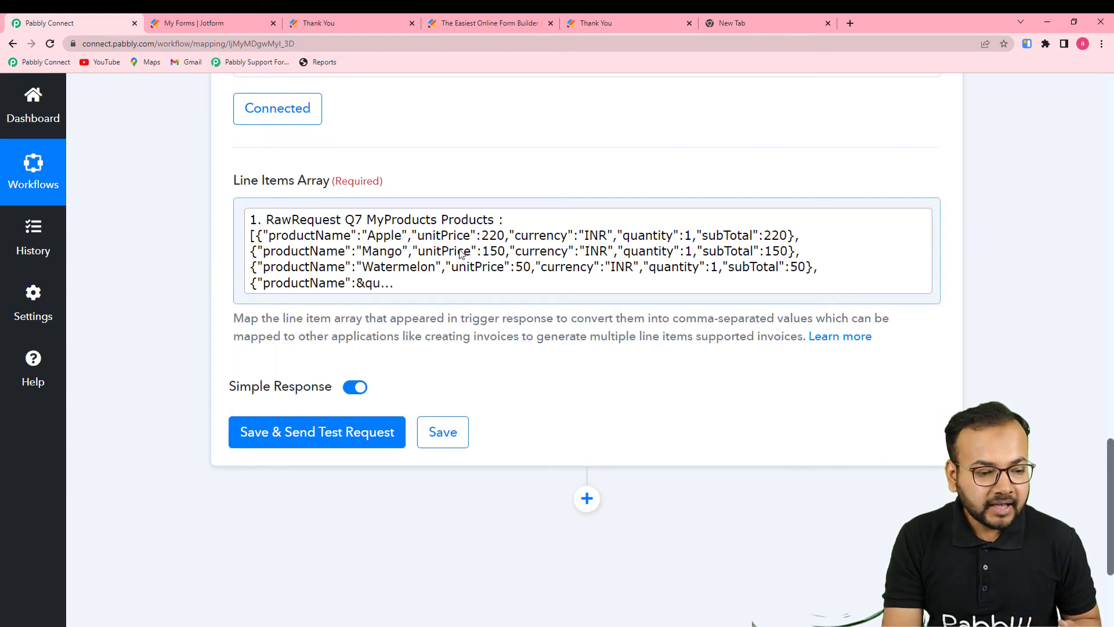
{"action": "left_click", "coordinate": [311, 438]}
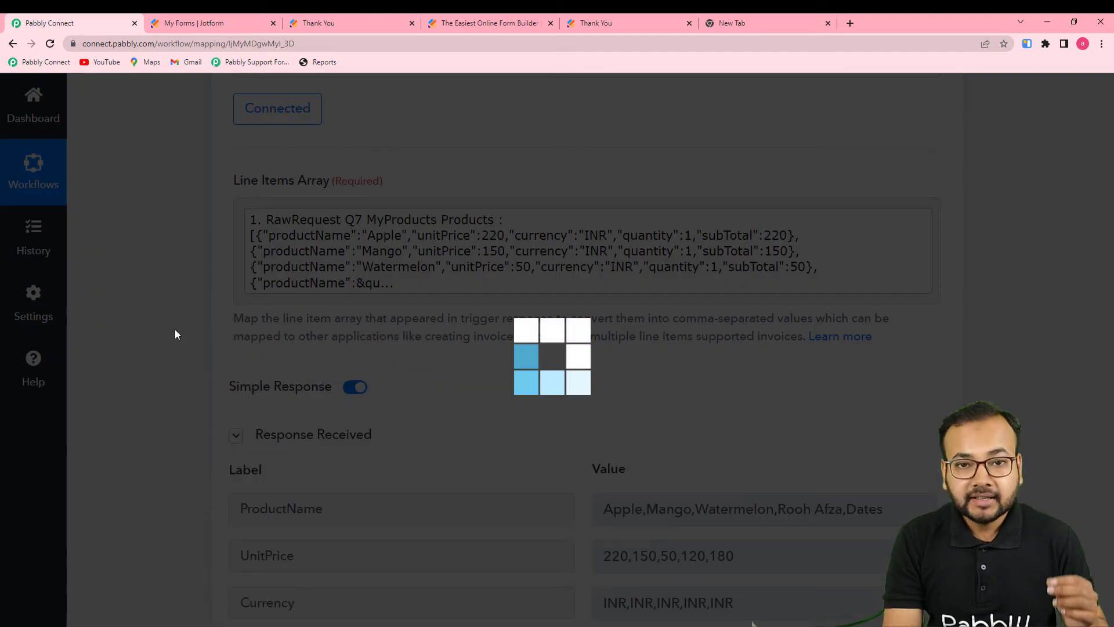
{"action": "scroll", "coordinate": [177, 334], "scroll_direction": "down", "scroll_amount": 5}
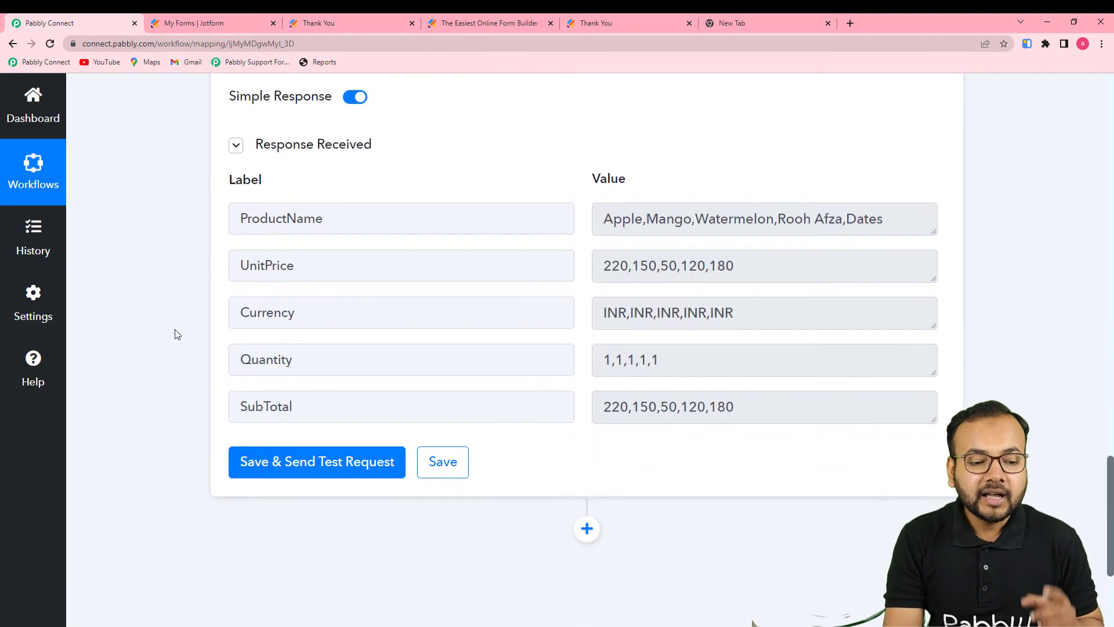